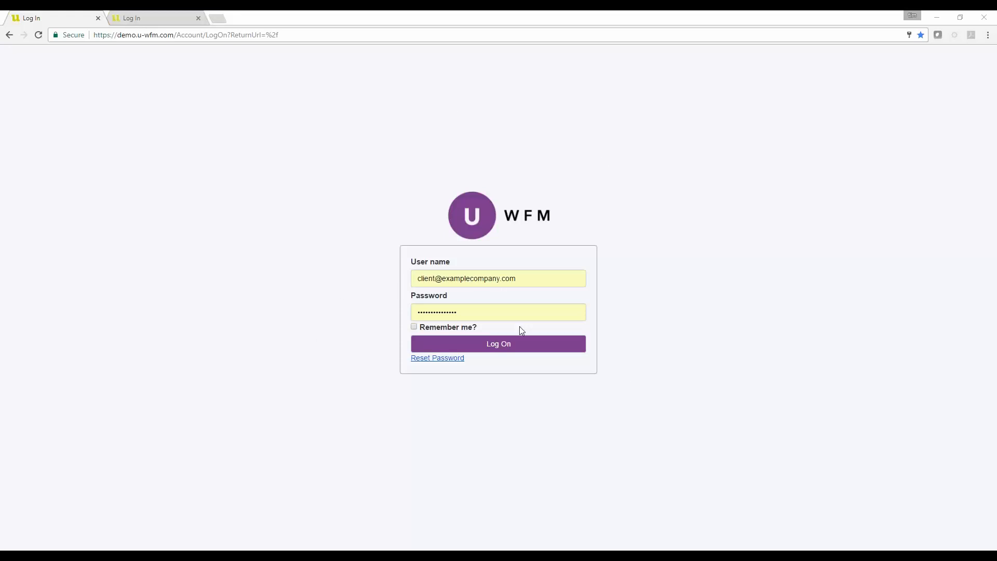
Log in to the workforce management site and open Create Forecast in the Forecasting section
click(494, 345)
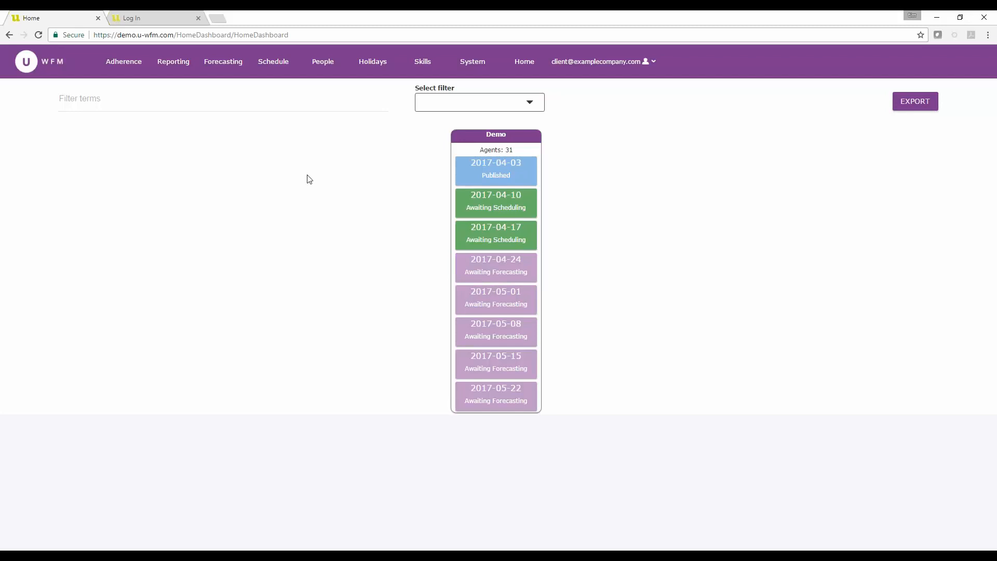
click(237, 63)
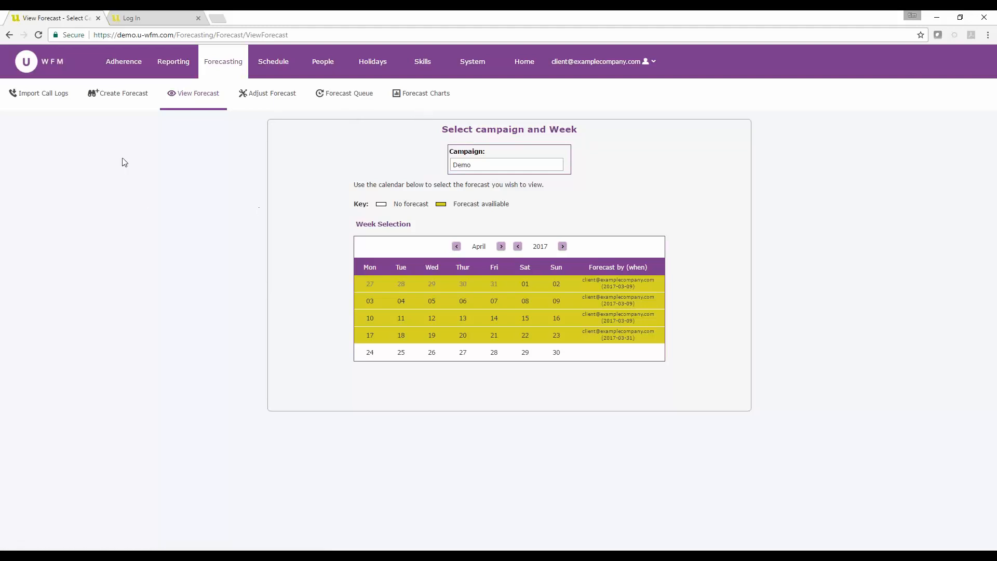
click(124, 98)
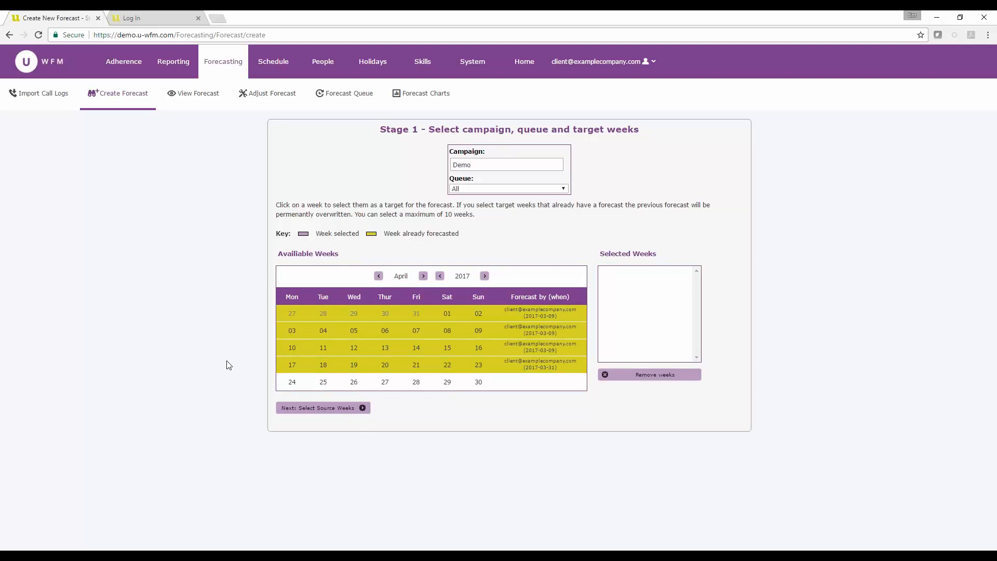
Select the week commencing 2017-04-24 as the forecast's target week
click(317, 383)
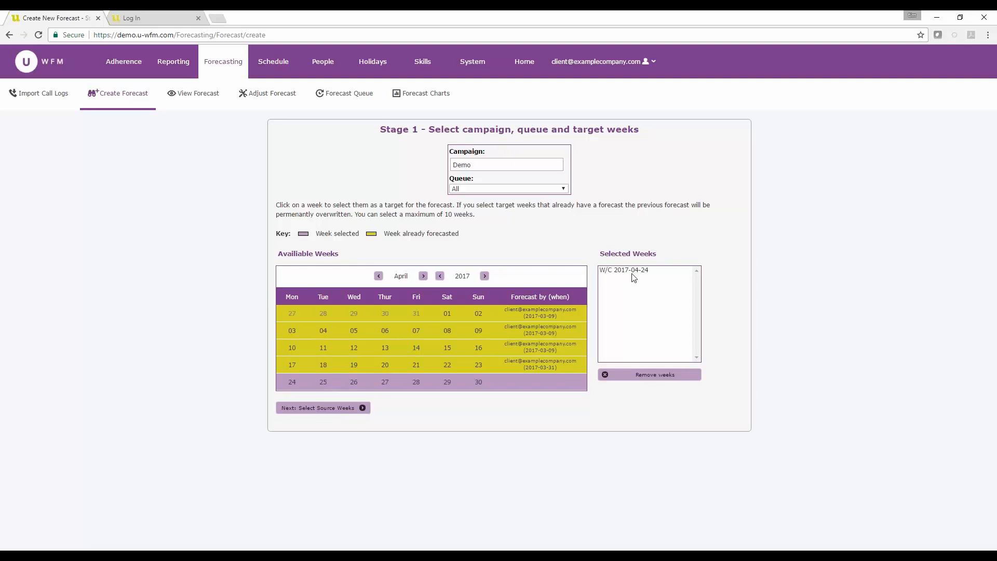
click(423, 276)
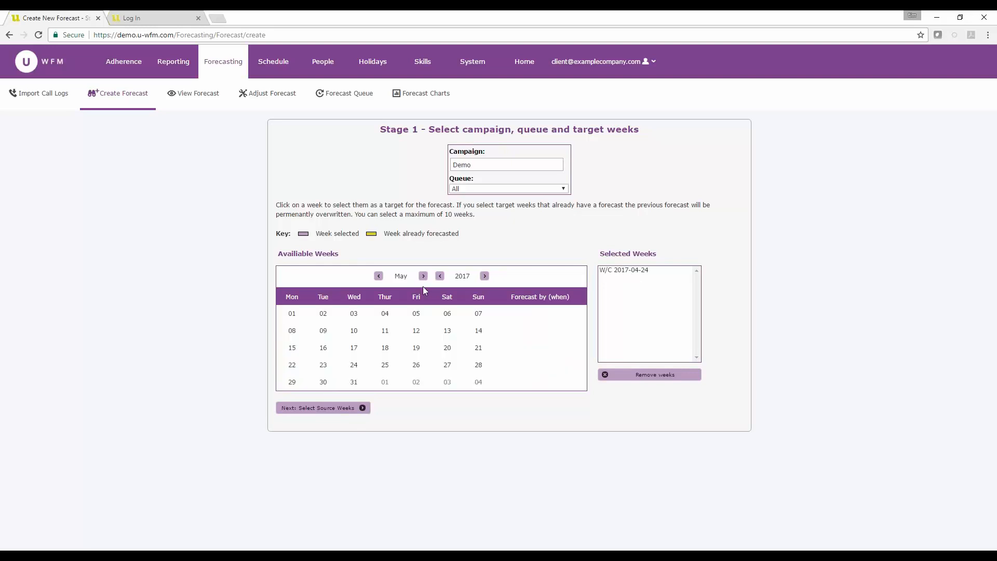
click(419, 314)
click(626, 283)
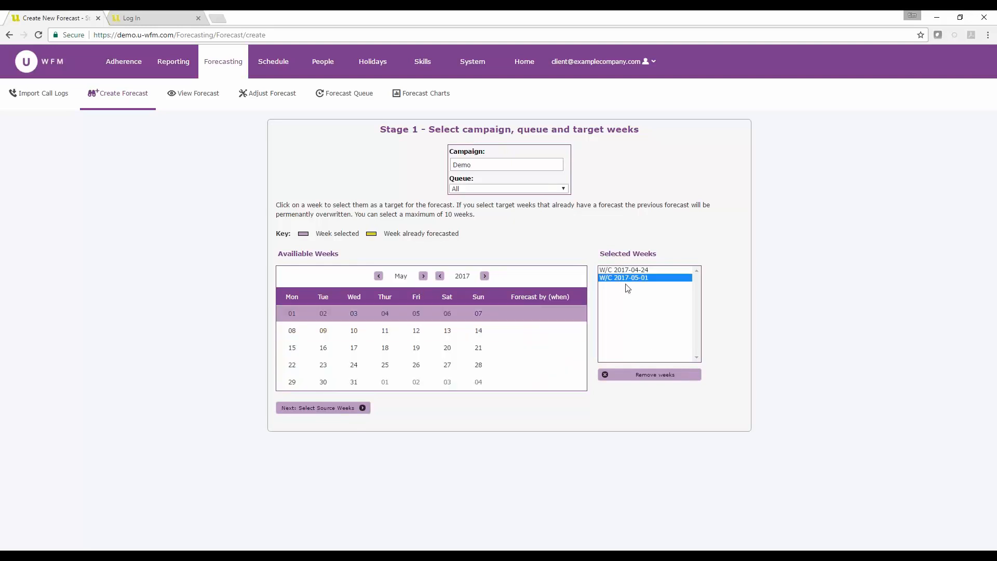
click(644, 375)
Continue to source weeks and select the weeks commencing 2016-12-26, 2017-01-02, 2017-01-09 and 2017-01-16 as source data
click(340, 409)
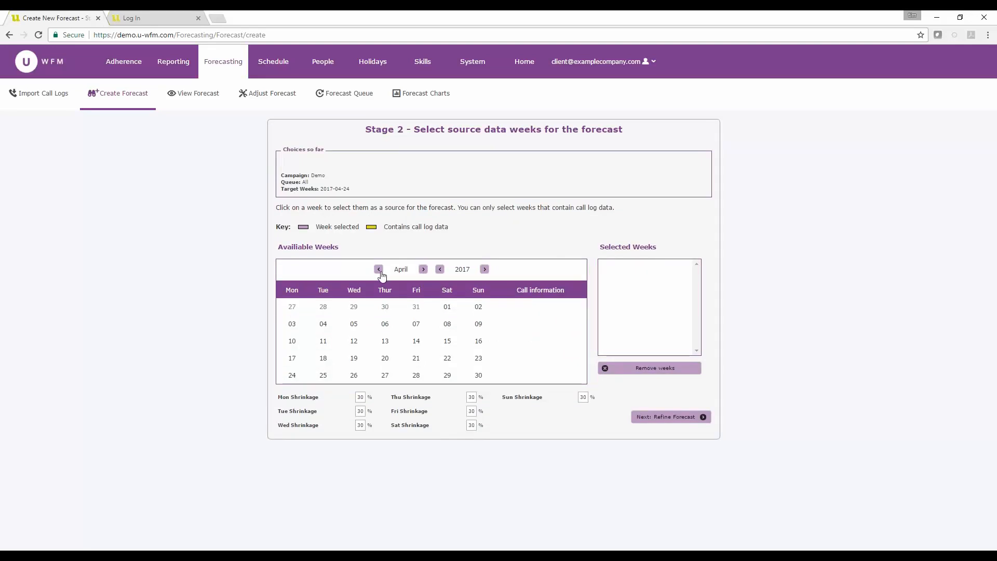
click(380, 274)
click(380, 273)
click(379, 274)
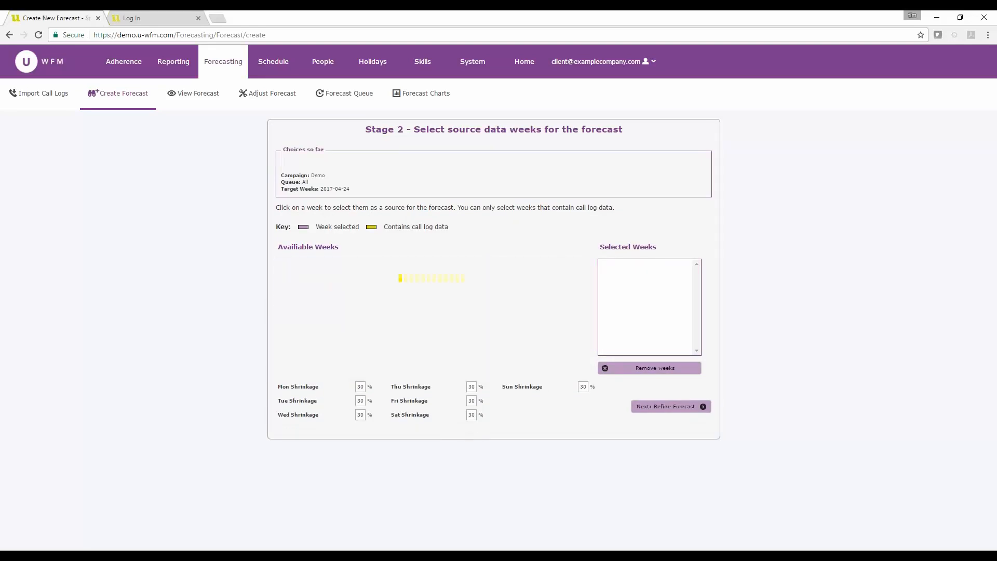
click(335, 364)
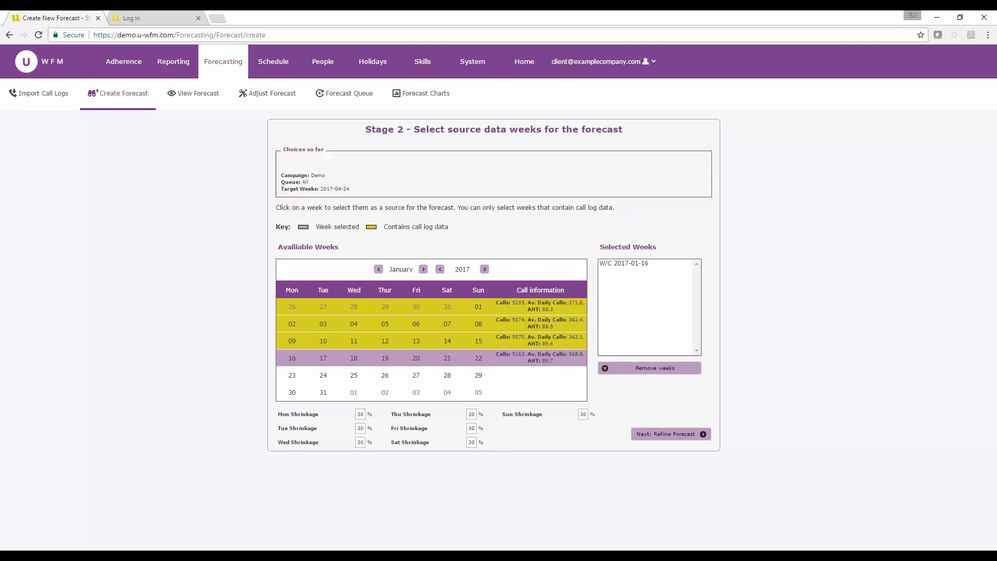
click(356, 341)
click(364, 323)
click(363, 306)
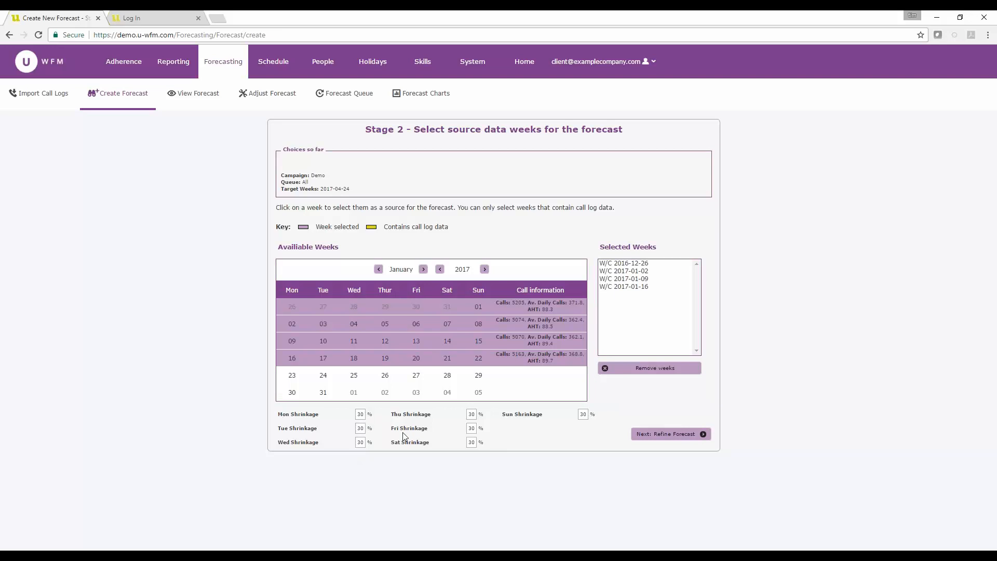
Proceed to the Refine Forecast stage and switch the view from data to chart
click(675, 436)
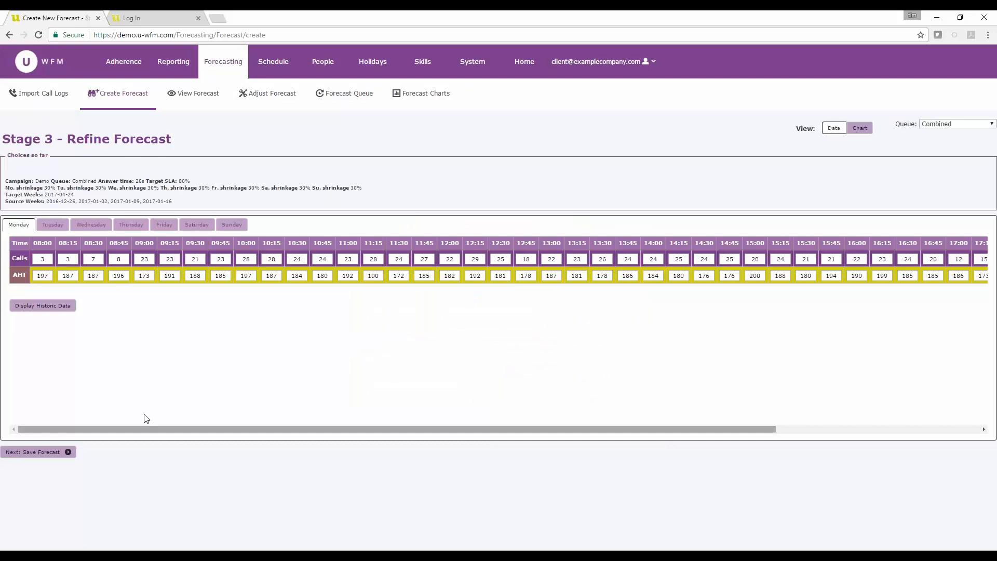
double_click(42, 258)
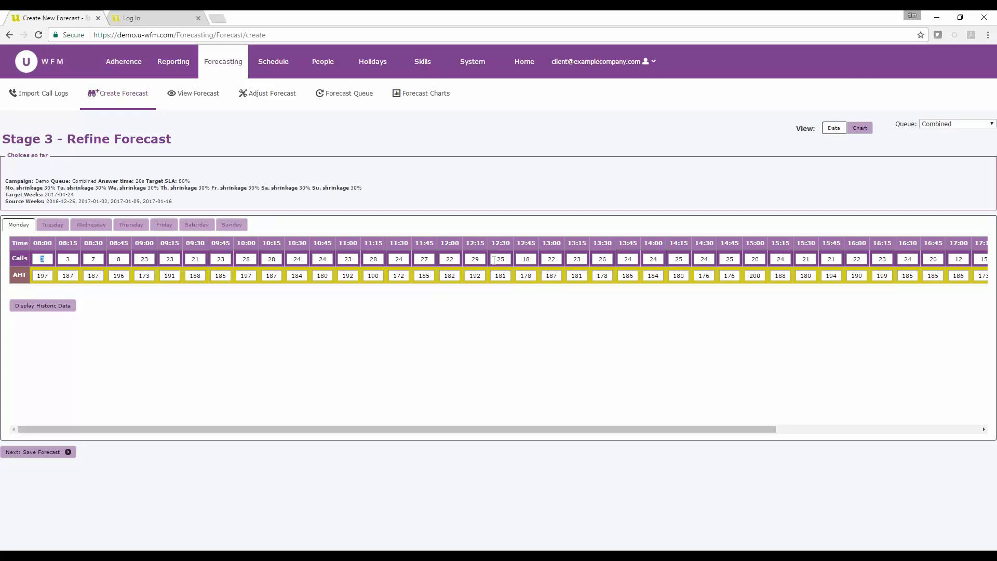
click(861, 129)
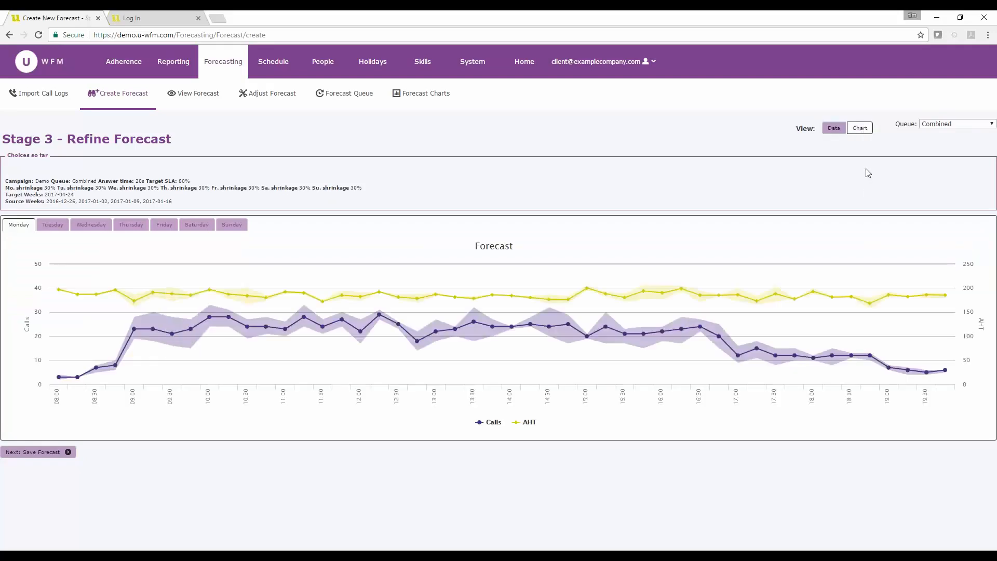
Toggle the Calls and AHT series on the forecast chart, leaving only Calls displayed
mouse_move(521, 322)
click(534, 427)
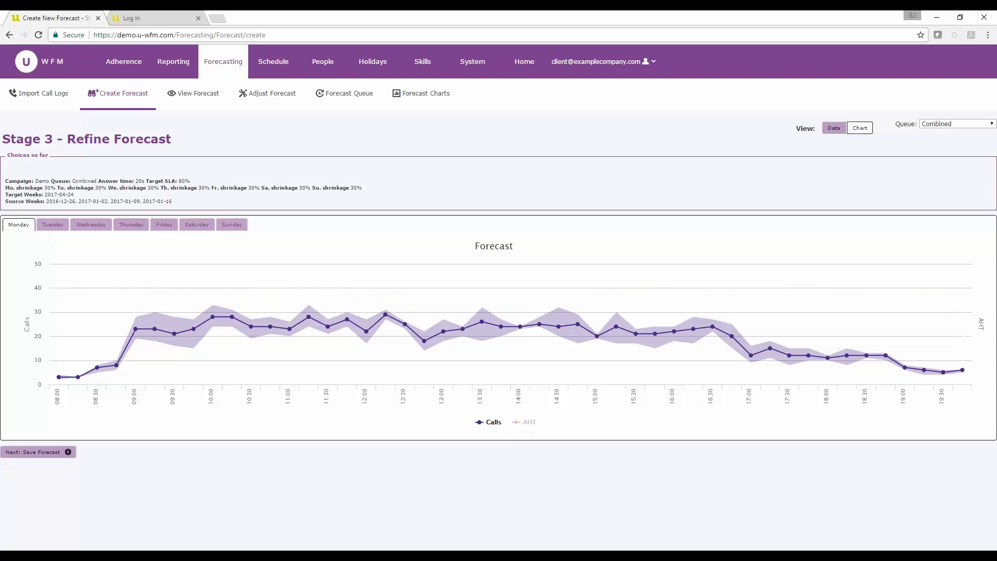
click(532, 428)
click(491, 425)
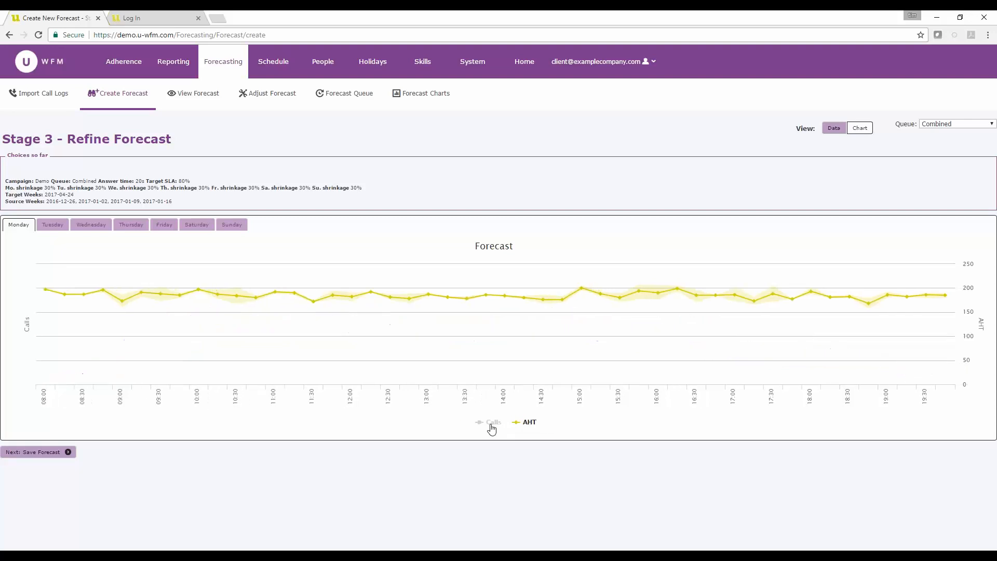
click(492, 427)
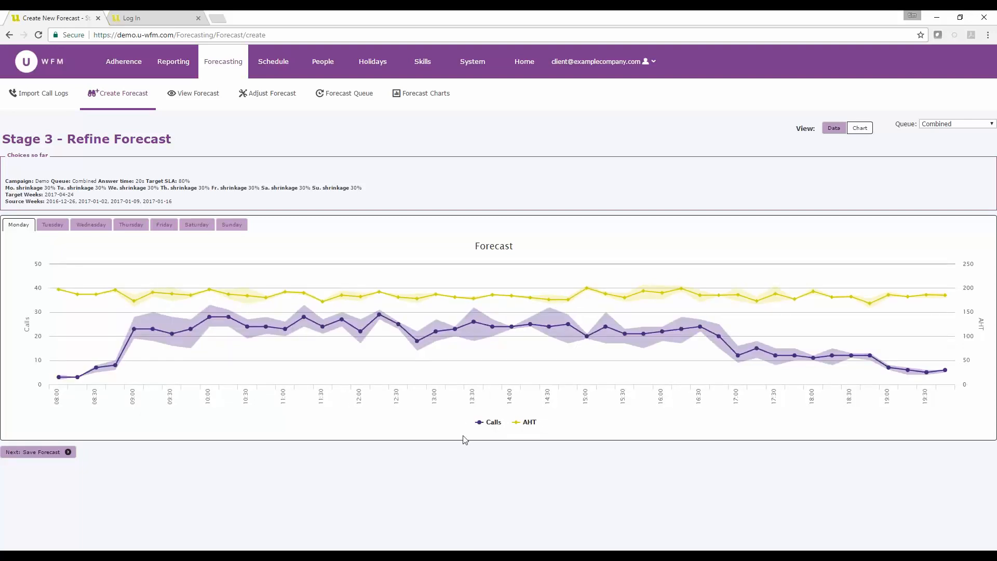
click(525, 422)
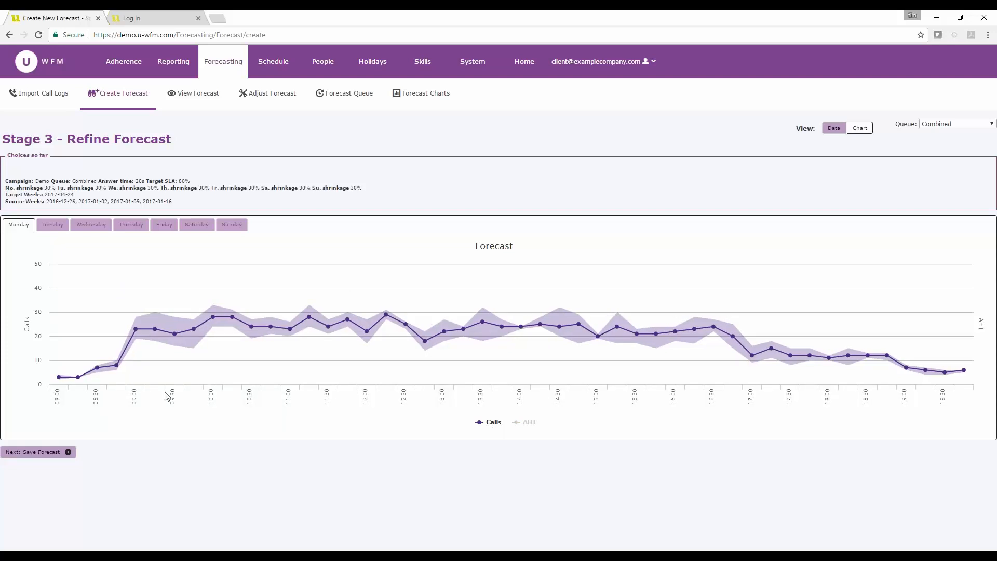
Adjust Monday's forecast call volumes by dragging several chart points to smooth out the peaks and dips
mouse_move(173, 331)
drag(425, 341, 425, 334)
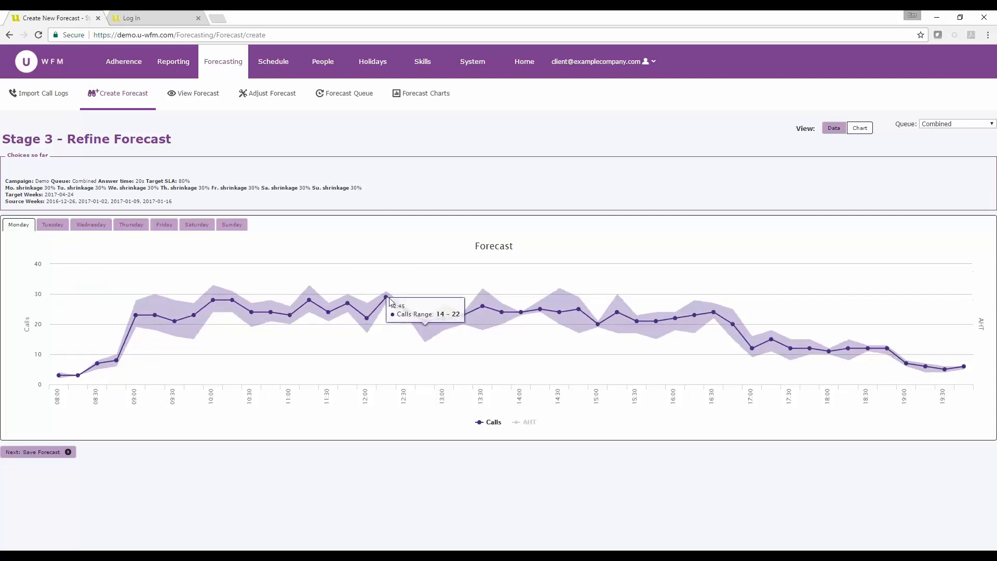
drag(385, 296, 290, 309)
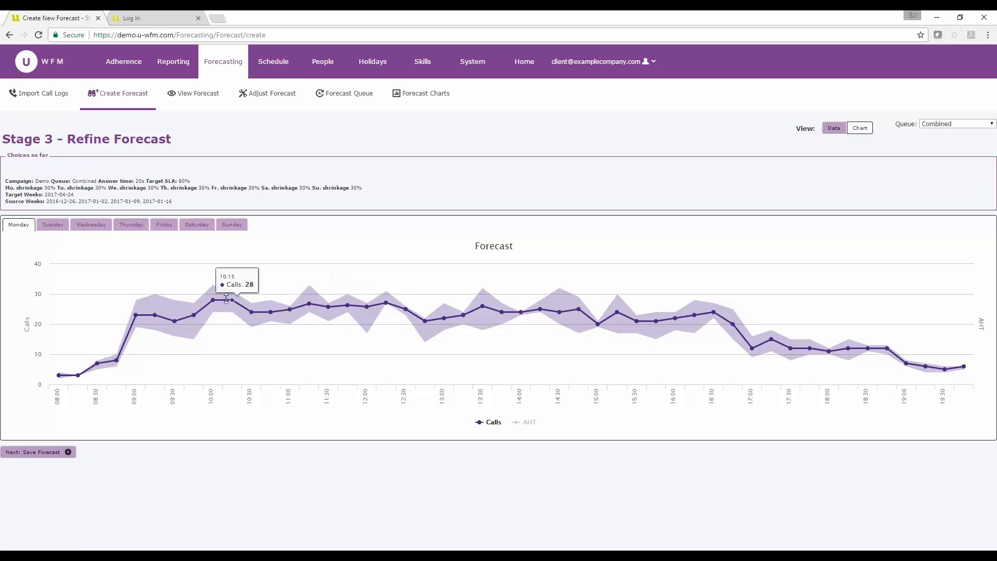
drag(226, 299, 227, 301)
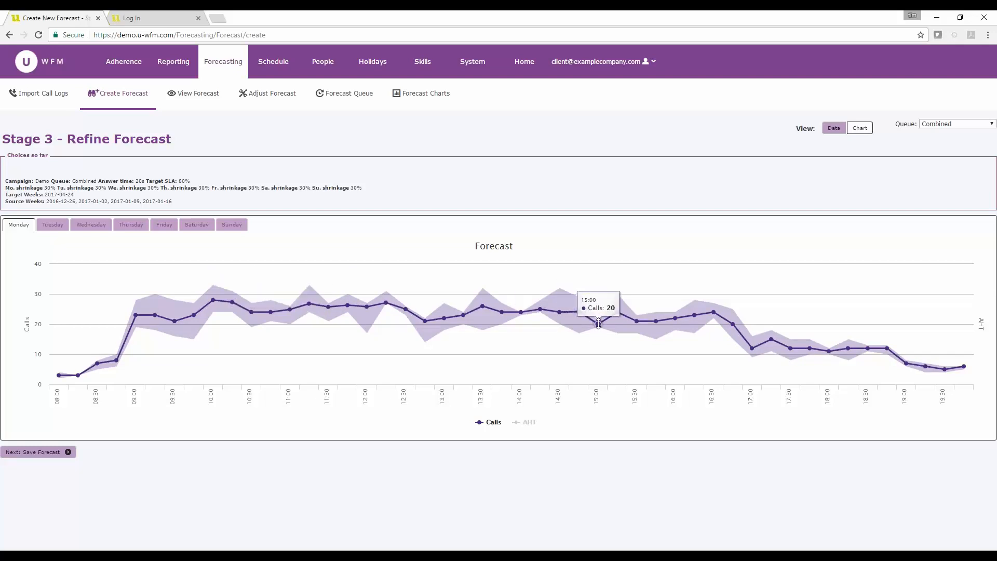
drag(599, 323, 618, 318)
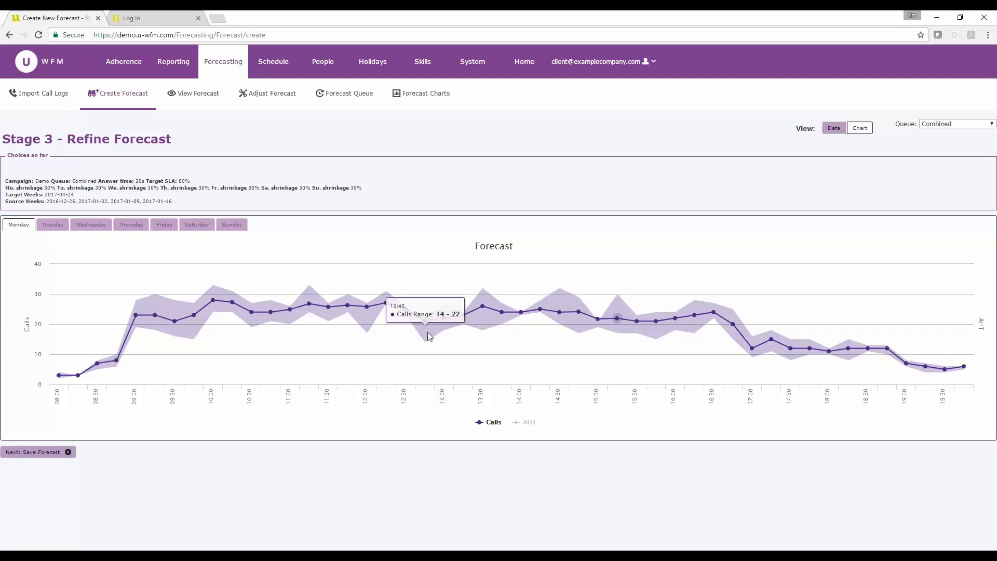
drag(425, 322, 426, 319)
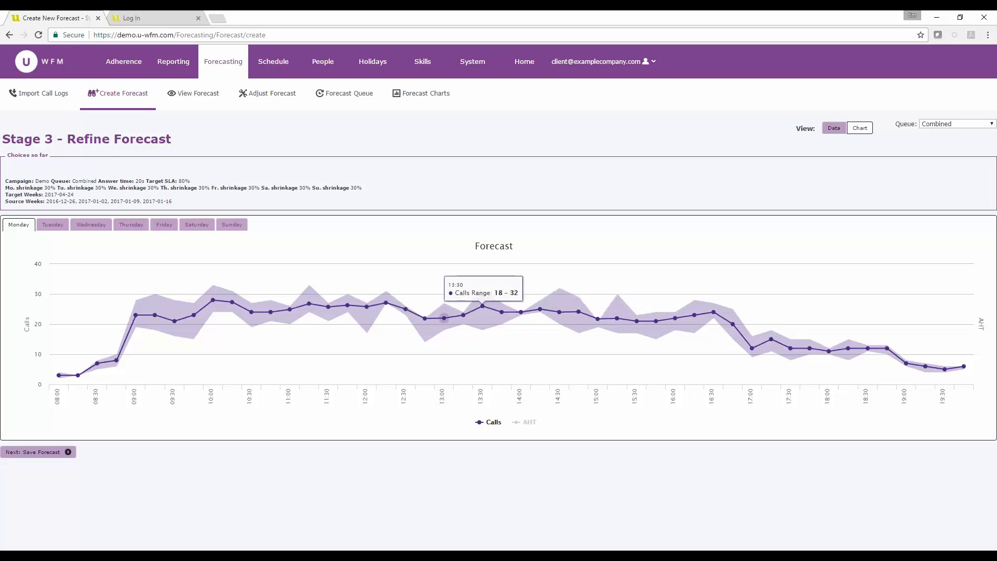
drag(482, 306, 482, 310)
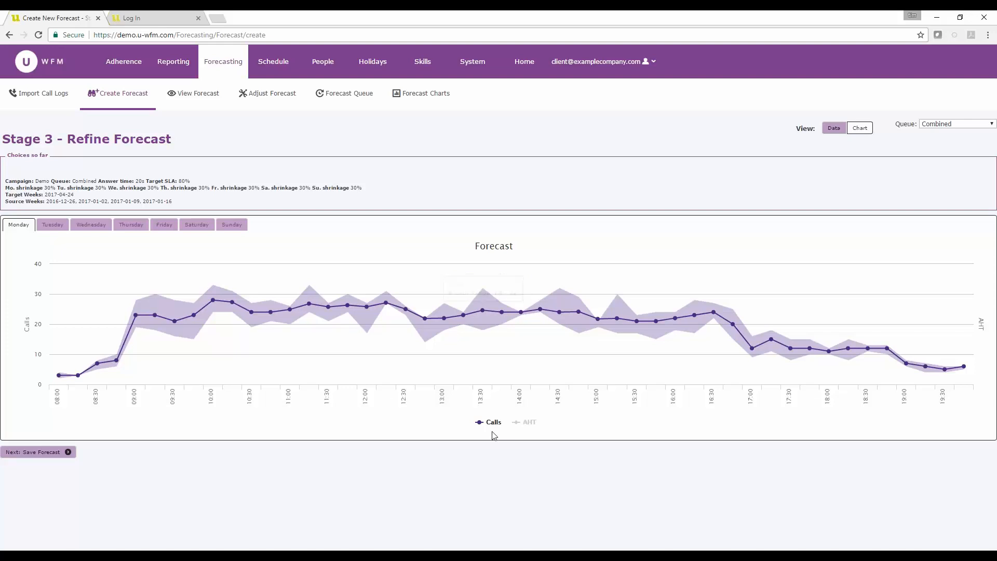
Show the AHT series again and review the forecast charts for Tuesday, Wednesday and Sunday before returning to Monday
click(528, 422)
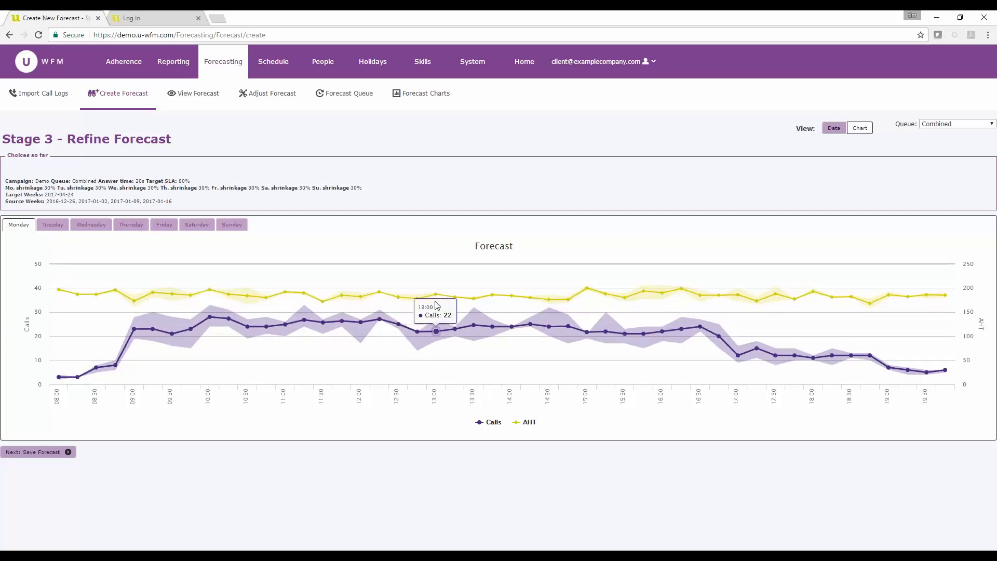
click(65, 226)
click(89, 225)
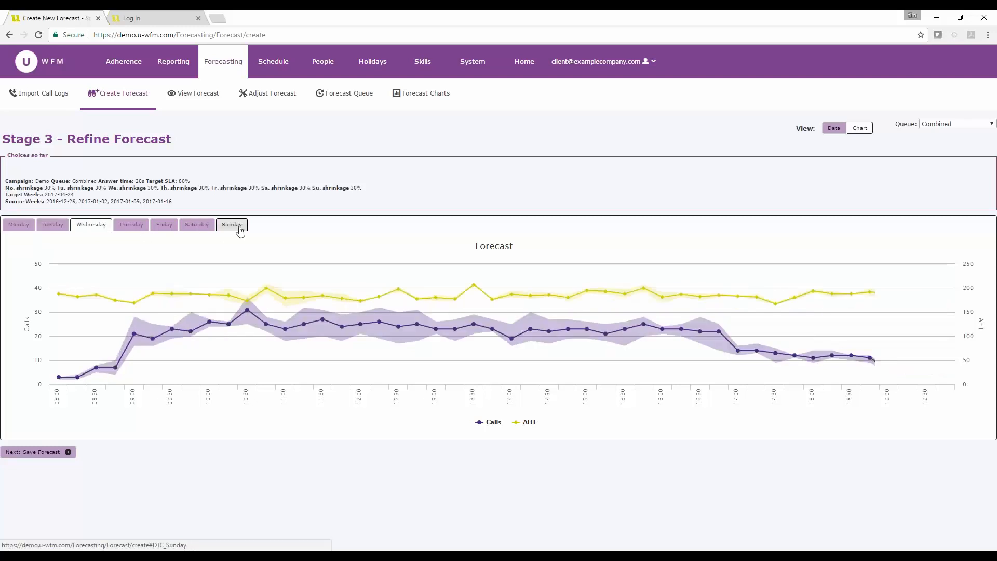
click(238, 226)
click(19, 226)
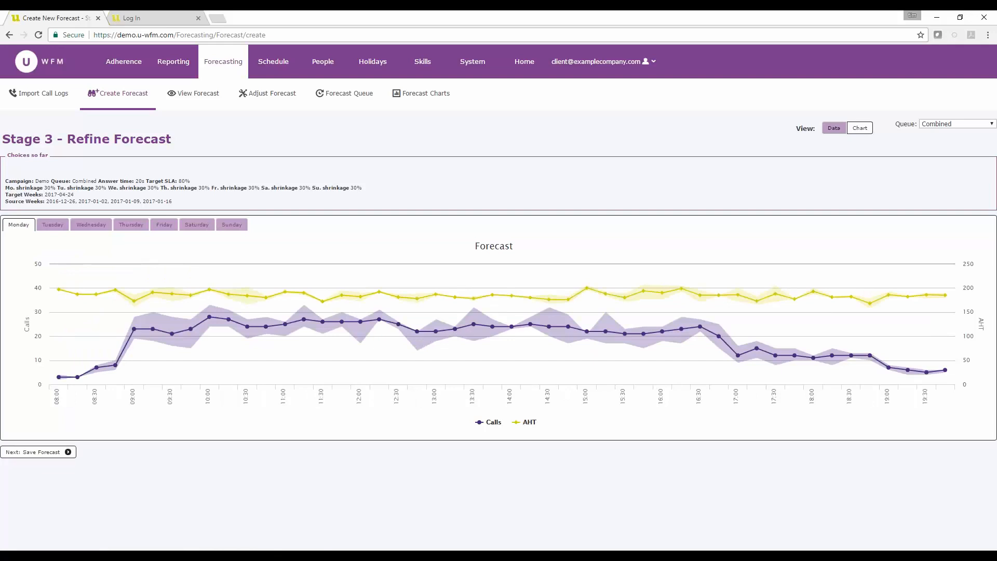
Save the forecast
click(38, 452)
mouse_move(317, 556)
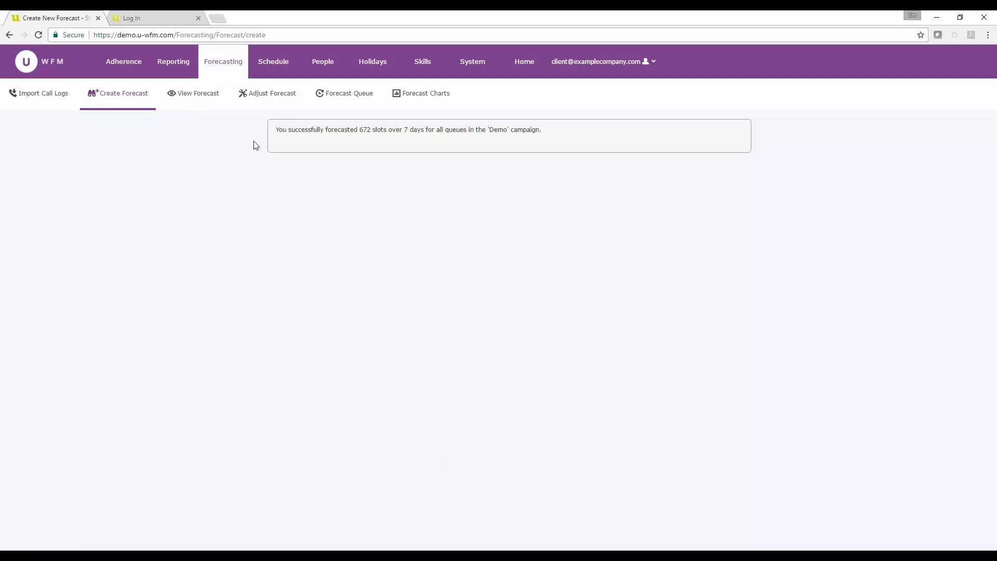
Open Adjust Forecast and select the week of 24 April 2017
click(267, 95)
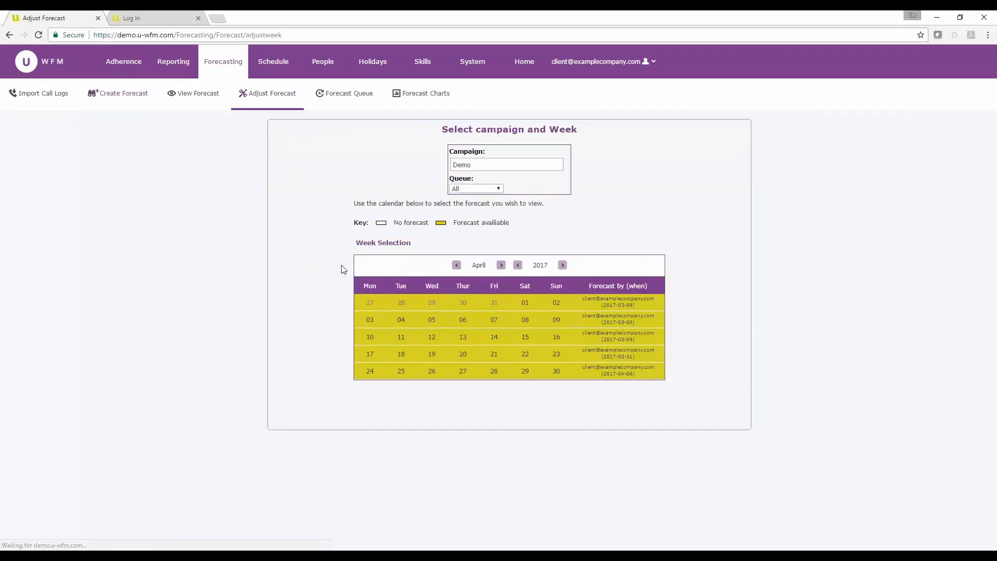
click(501, 266)
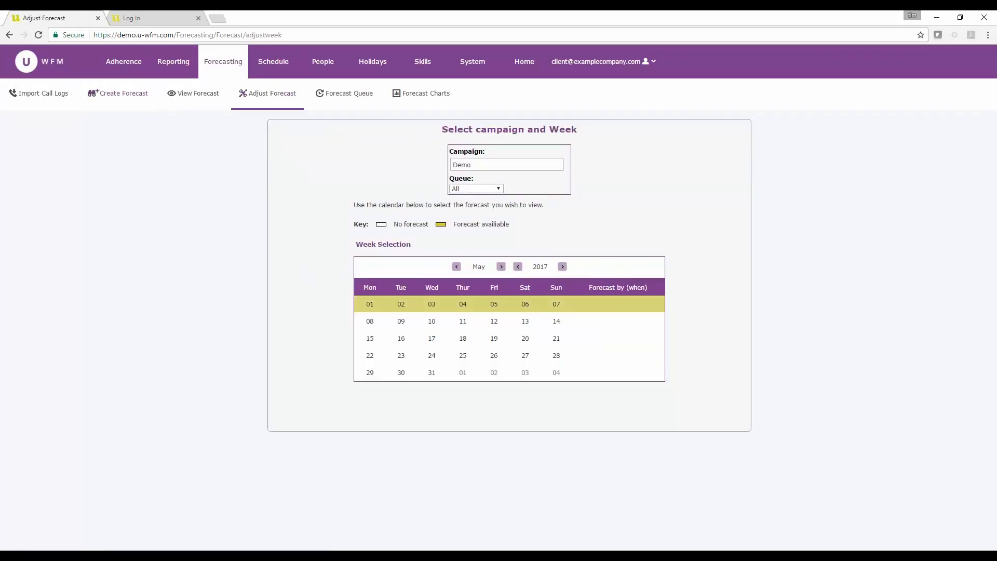
click(456, 266)
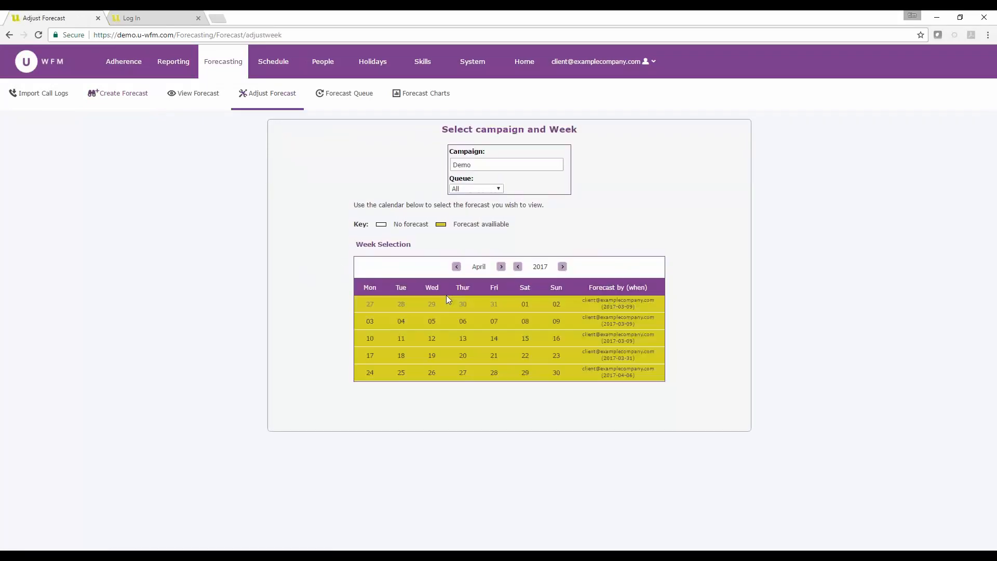
click(393, 372)
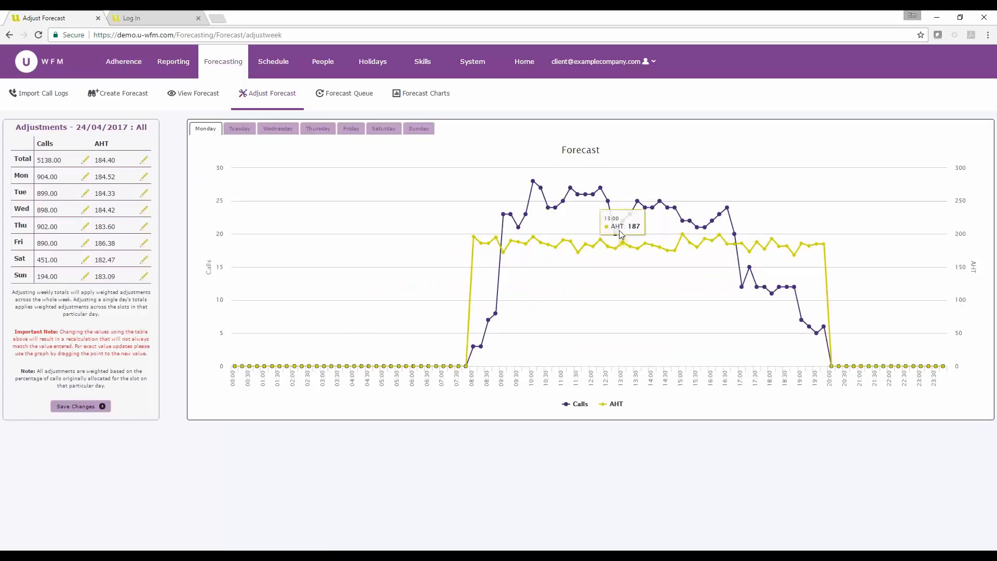
Hide the AHT series and drag Monday's 12:45 calls point slightly upward
click(612, 403)
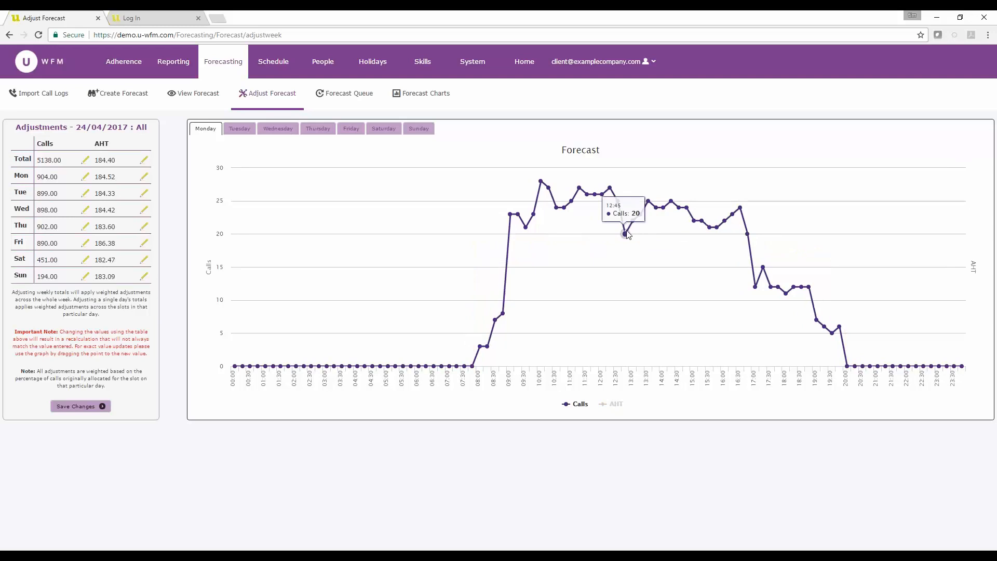
drag(627, 215, 627, 215)
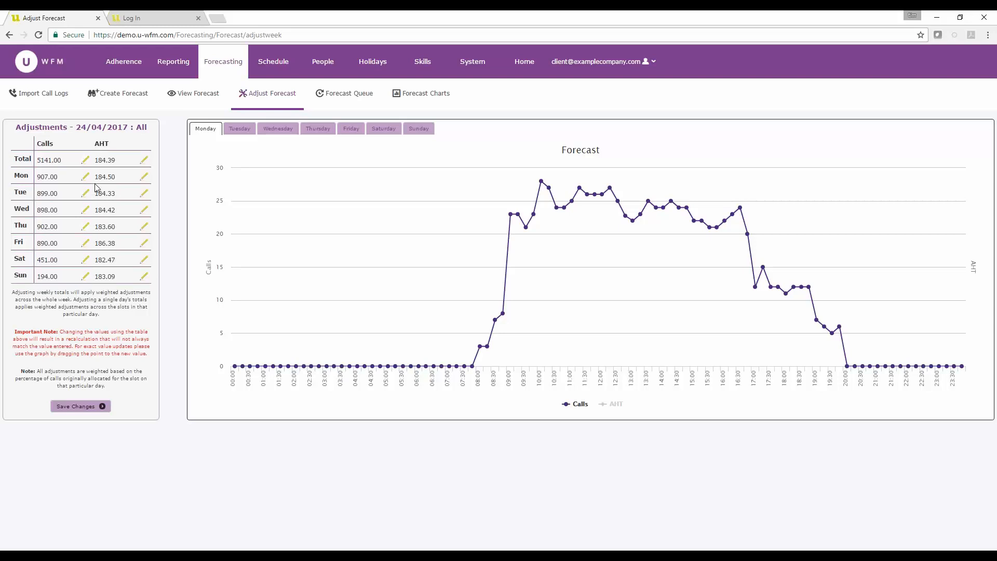
Set the weekly total calls to 5300
click(85, 160)
drag(68, 162, 6, 158)
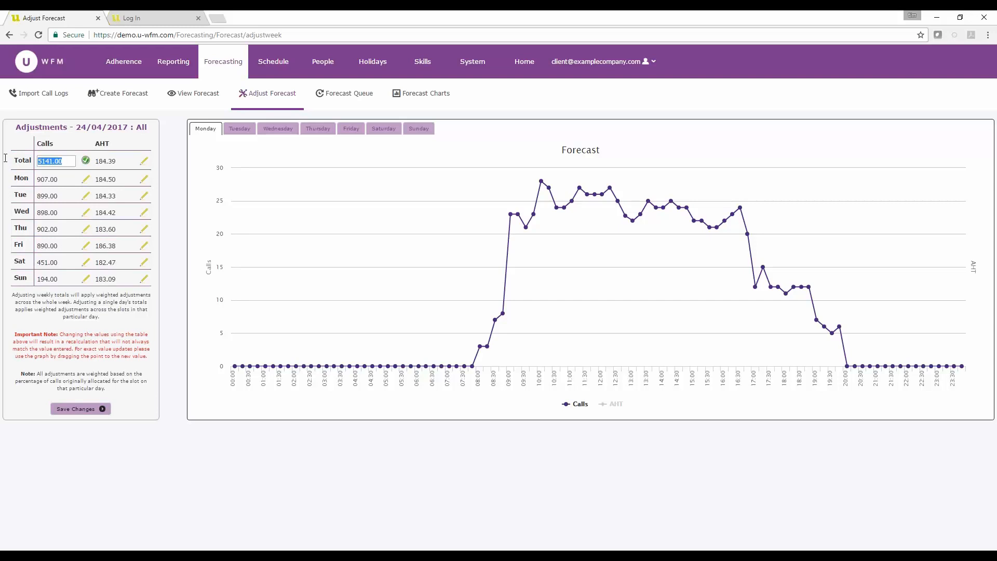
text(5300)
drag(54, 160, 36, 161)
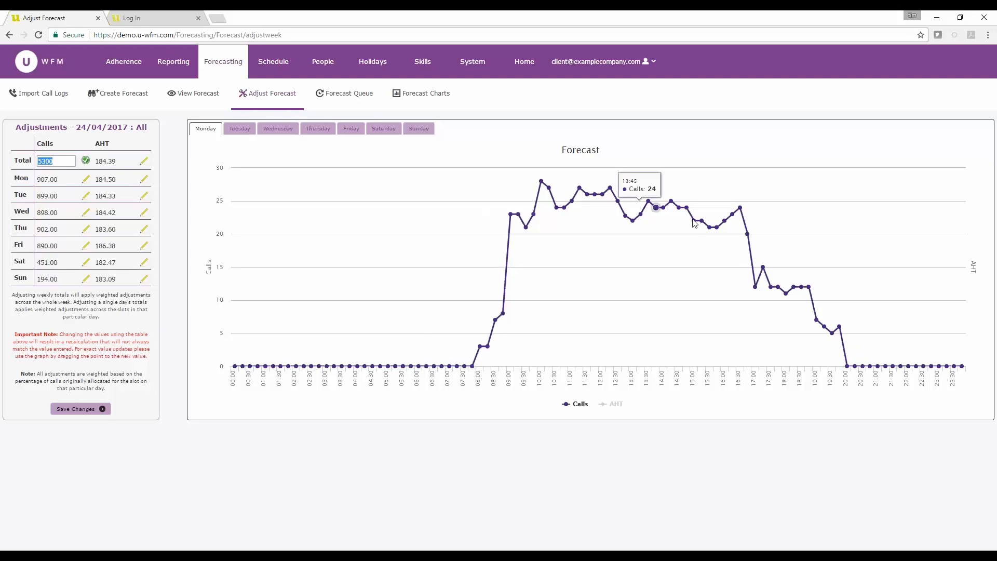
click(86, 161)
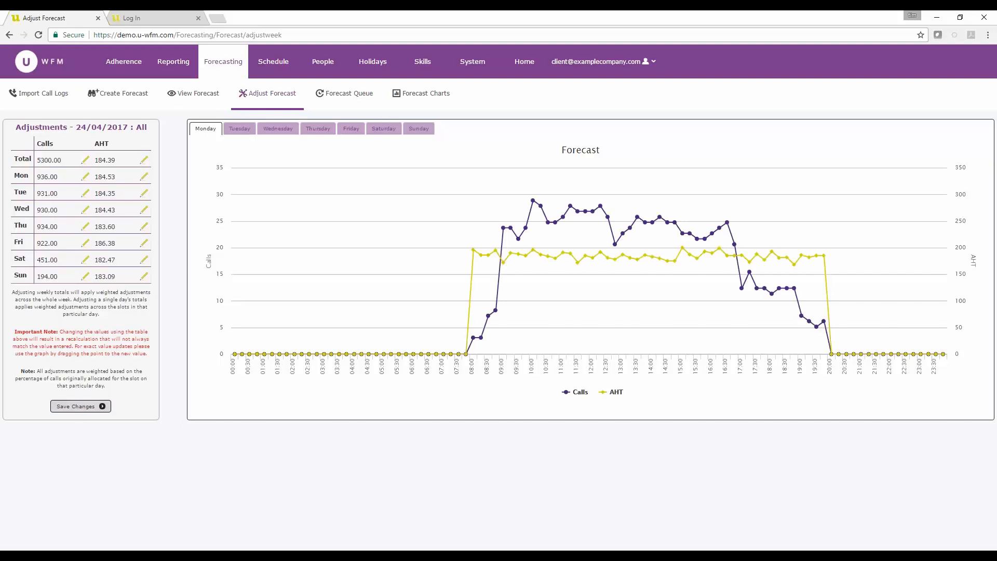
Save the weekly forecast adjustments and acknowledge the confirmation
click(85, 407)
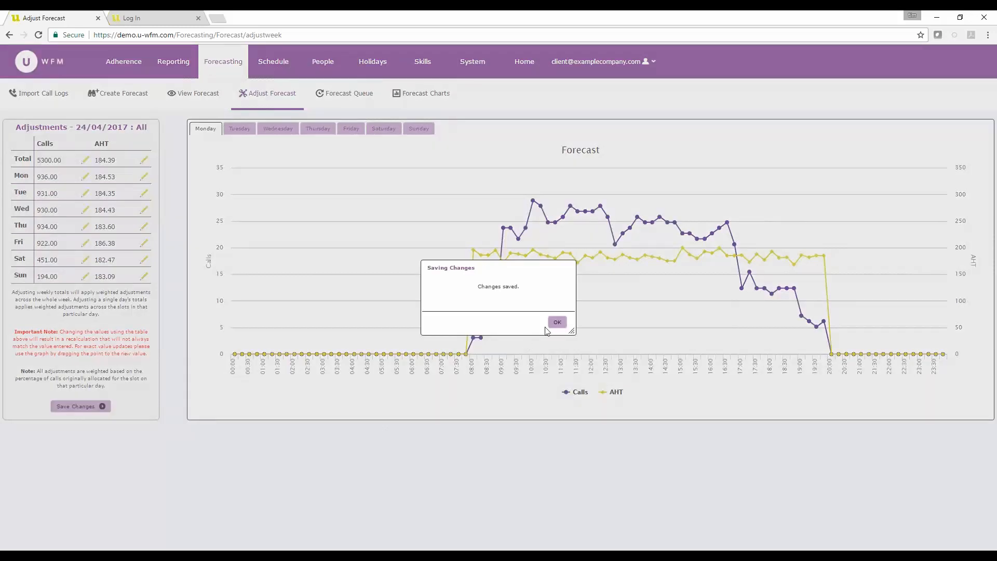
click(556, 322)
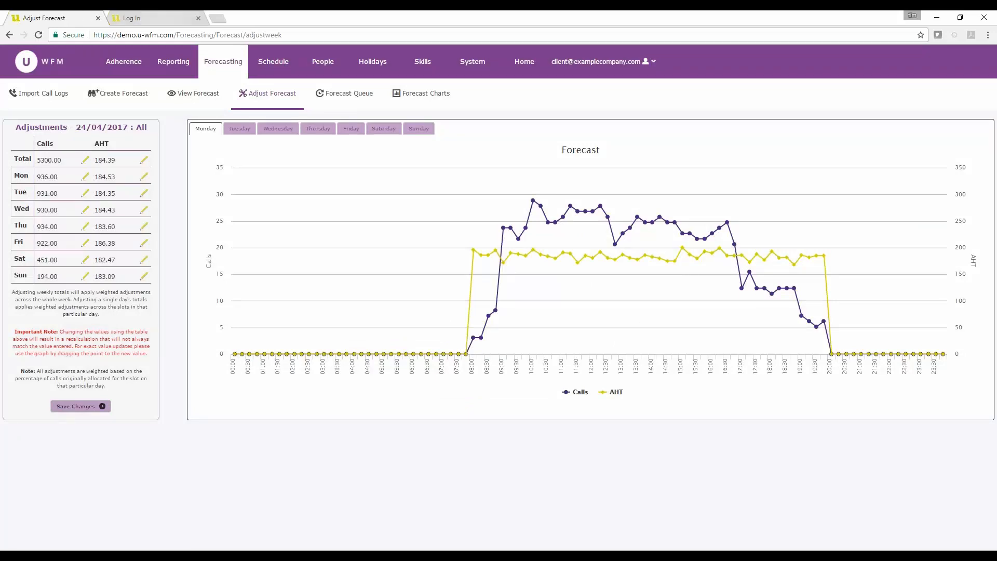
Open the published schedule for the week of 3 April 2017 in the Demo campaign
click(279, 64)
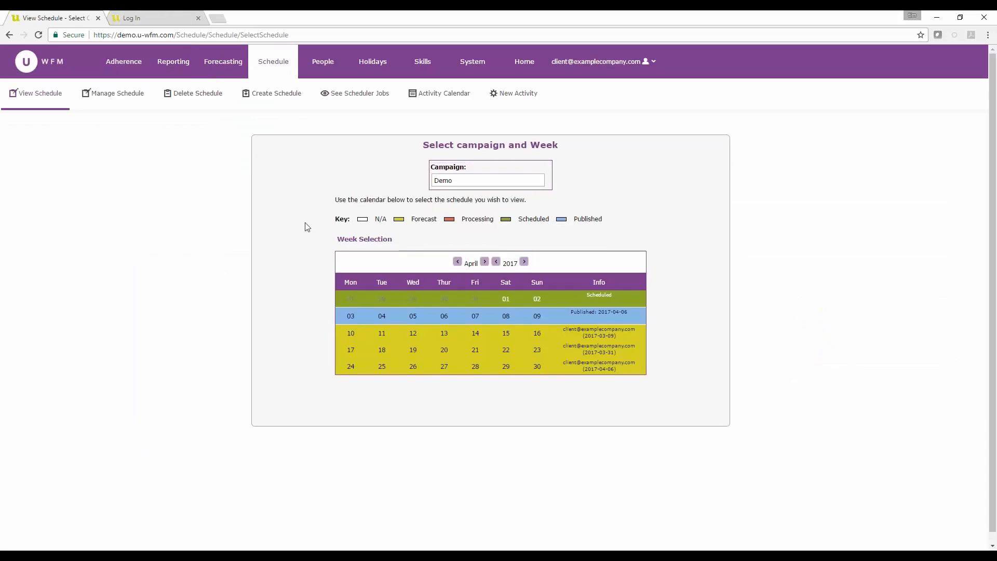
click(286, 97)
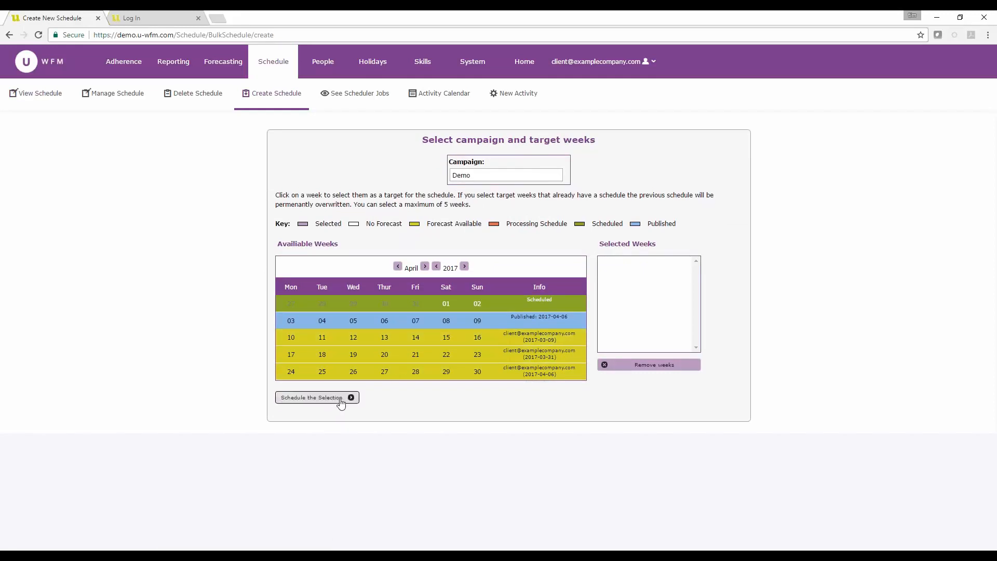
click(42, 94)
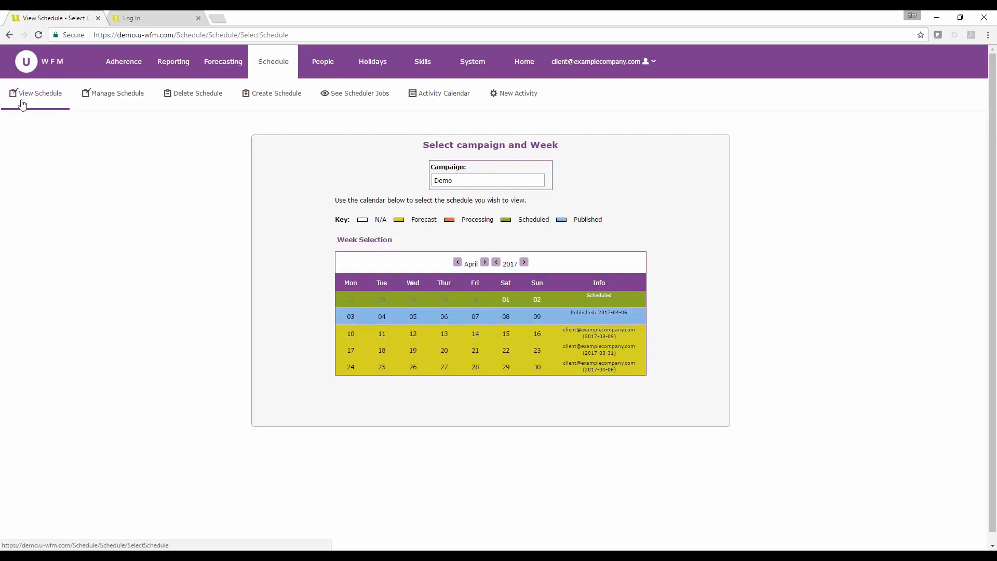
click(407, 315)
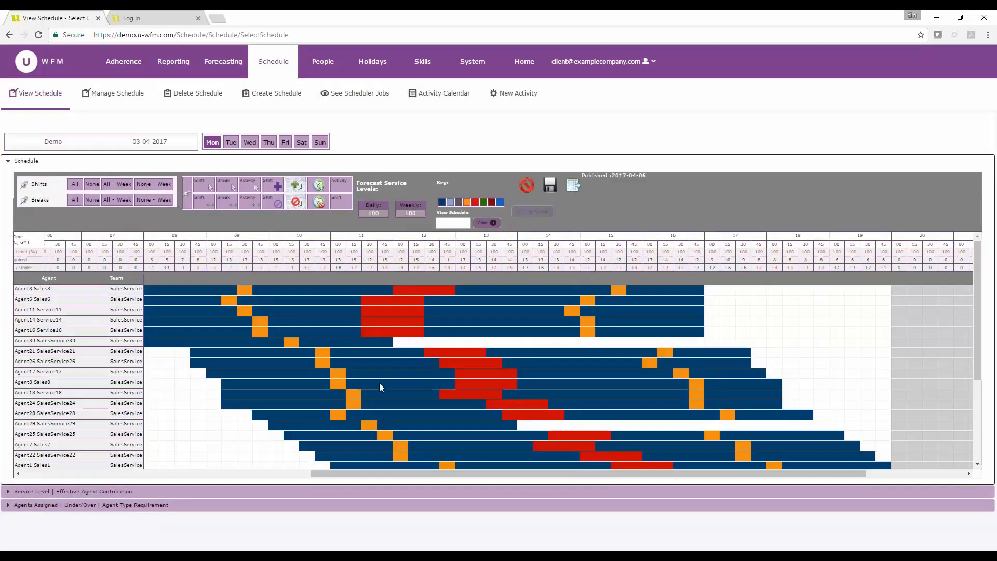
drag(410, 473, 392, 473)
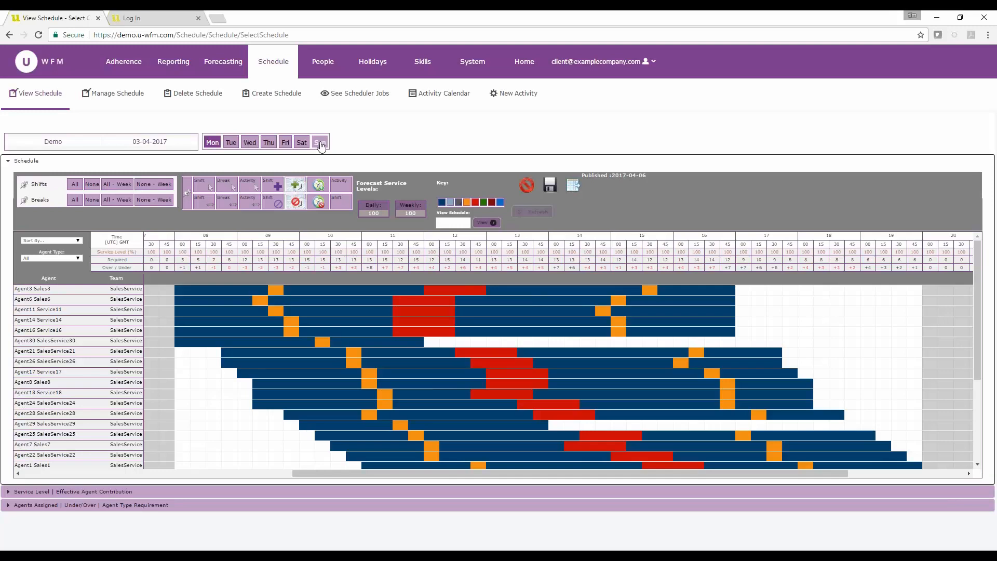
Nudge Sales3's shift and break slightly on Monday using the Shift and Break tools
click(203, 184)
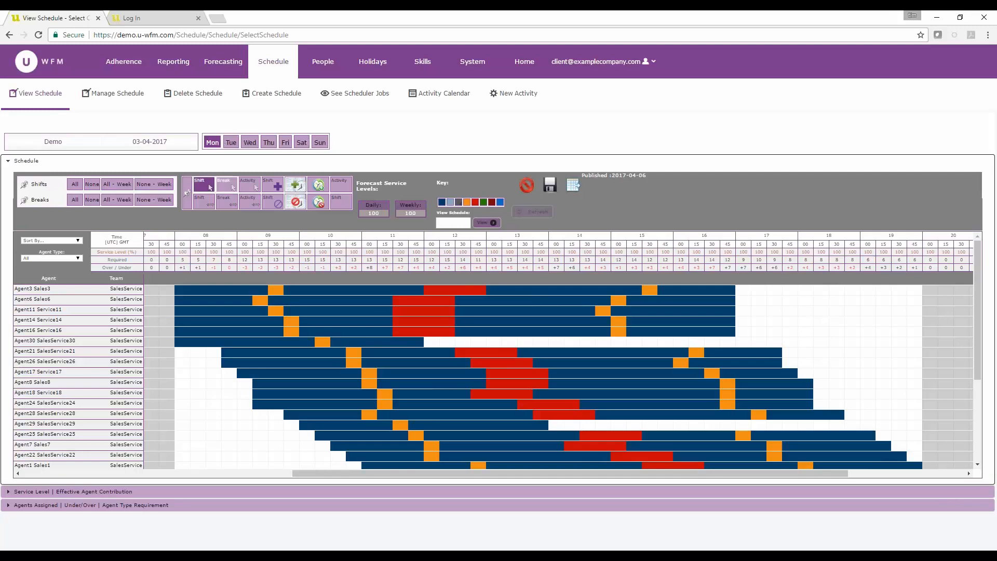
drag(228, 289, 284, 293)
click(227, 184)
mouse_move(447, 291)
mouse_down()
mouse_move(494, 292)
mouse_move(442, 294)
mouse_up()
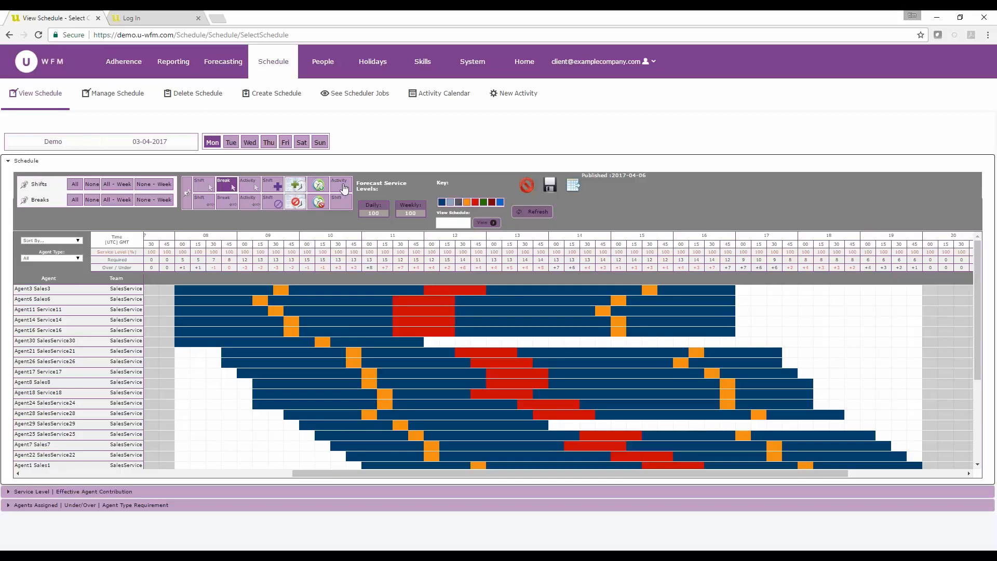
Add an Absence activity to Sales3's Monday shift starting at 14:00 with a length of 03:00
click(293, 187)
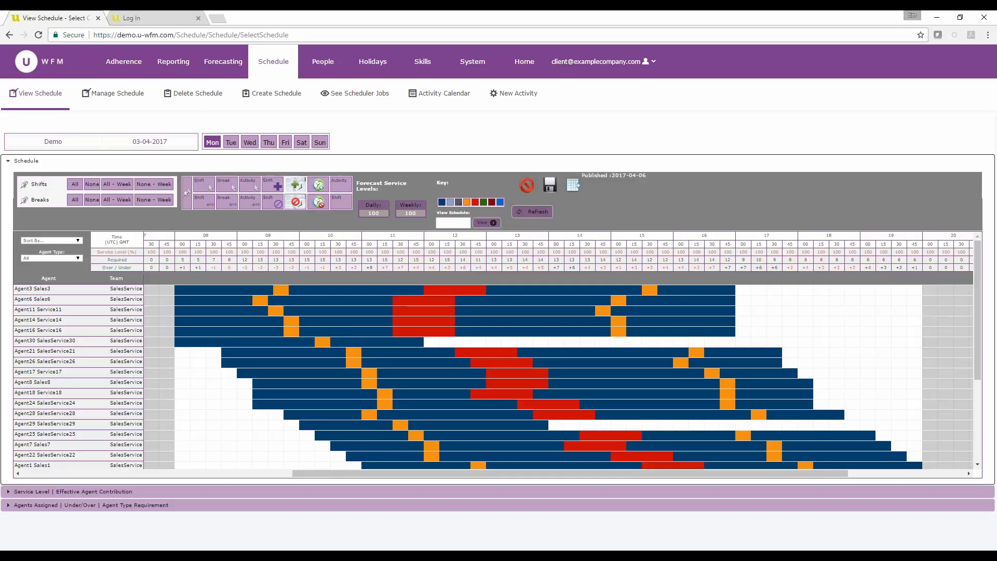
click(523, 291)
click(530, 251)
click(530, 283)
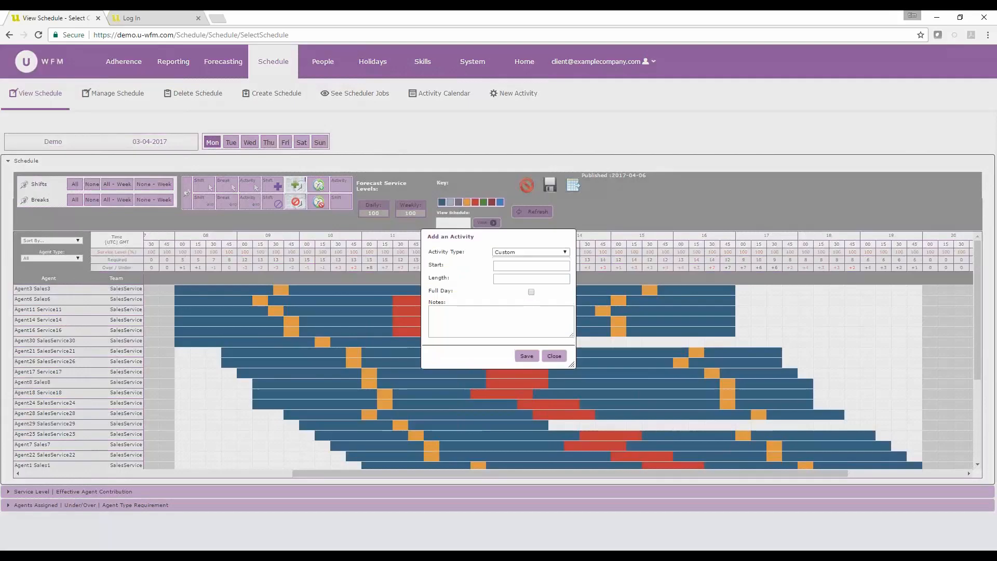
click(527, 263)
click(528, 264)
click(530, 252)
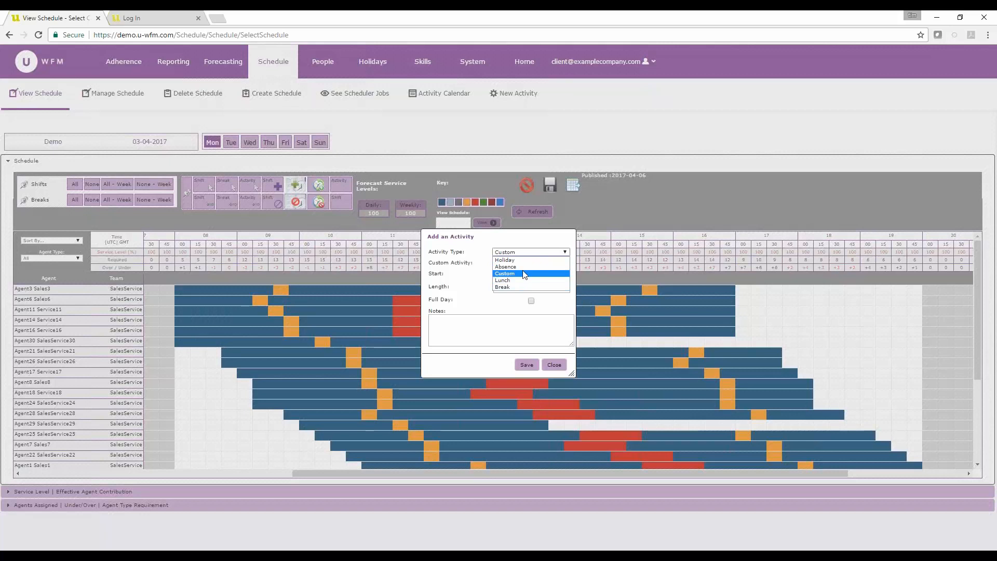
click(525, 267)
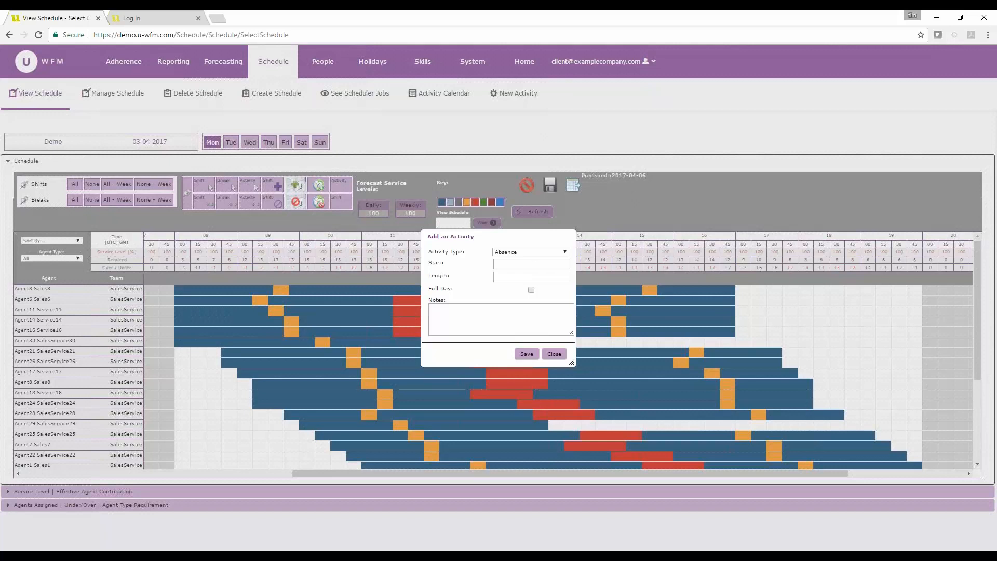
text(03:00)
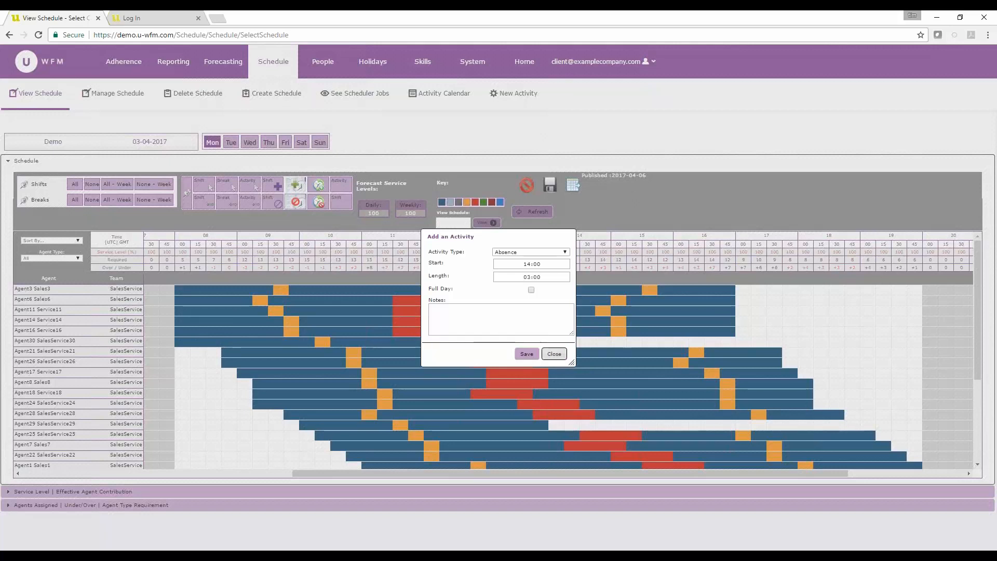
click(527, 353)
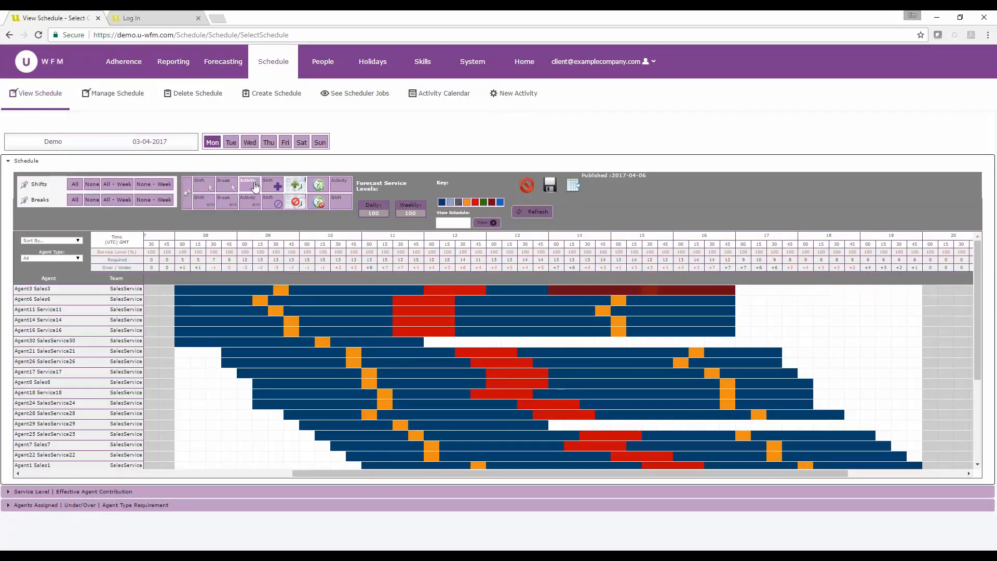
click(254, 186)
drag(633, 285, 306, 290)
drag(586, 290, 632, 290)
double_click(632, 290)
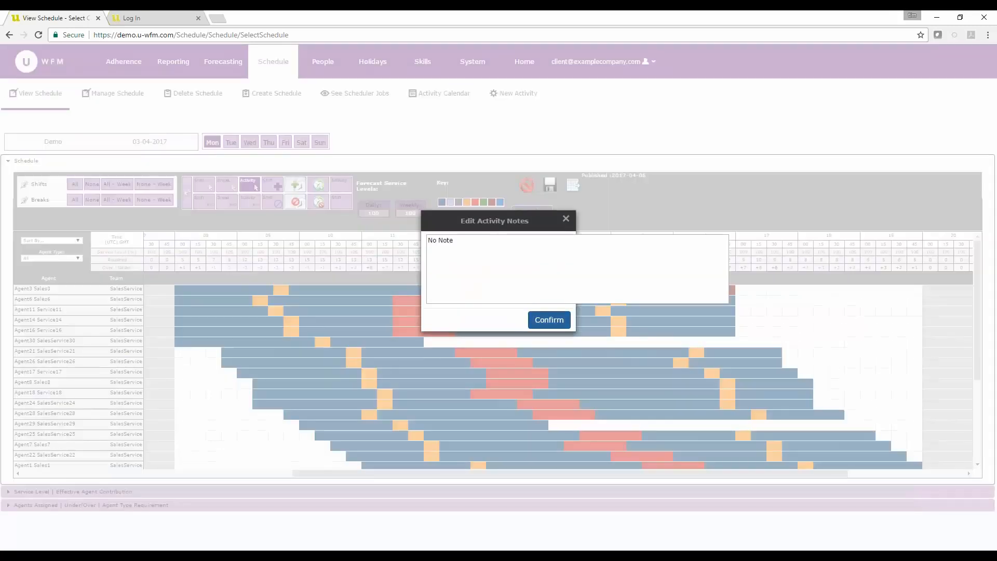
click(566, 214)
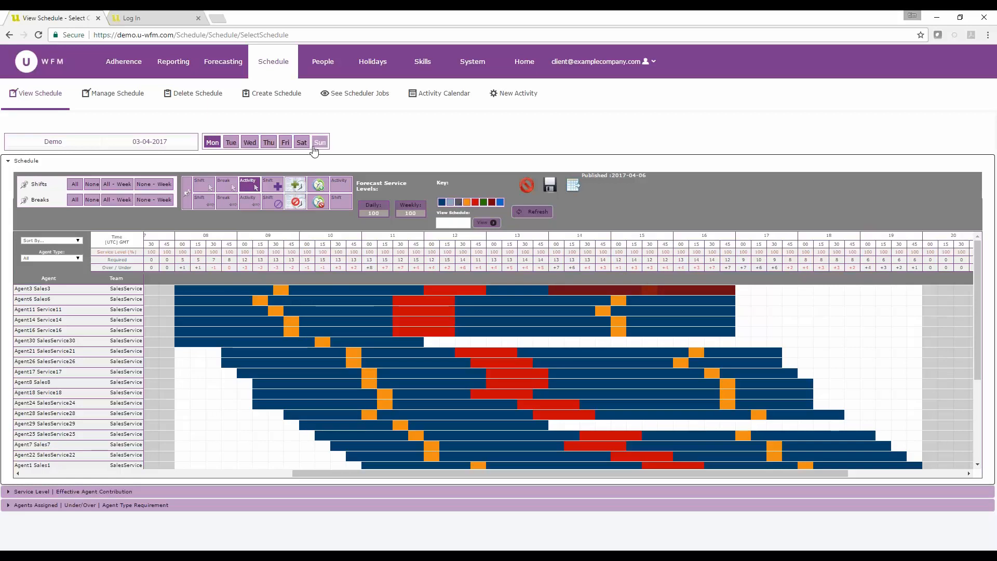
Refresh the schedule, then log on to the agent portal in the second tab
click(532, 212)
click(145, 20)
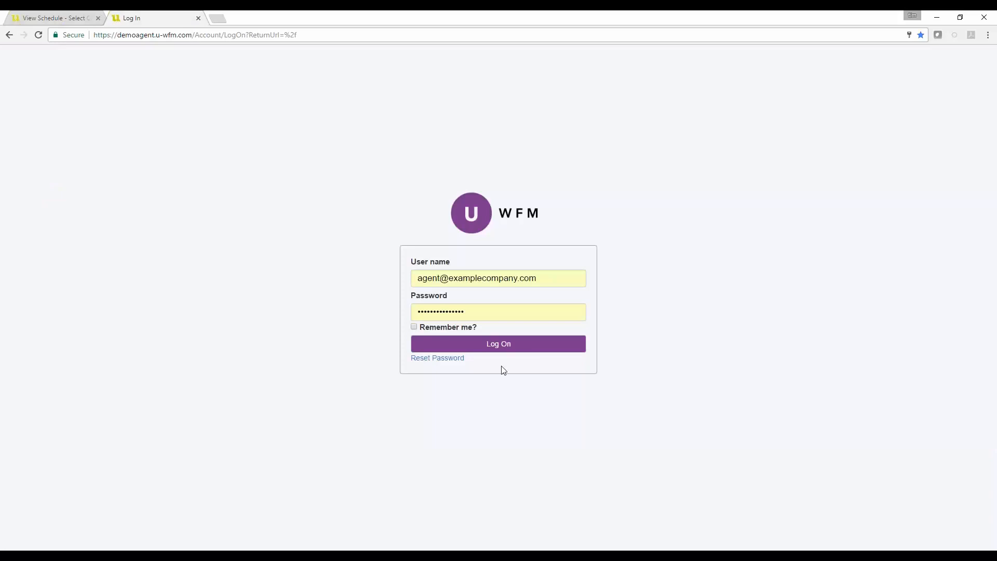
click(499, 345)
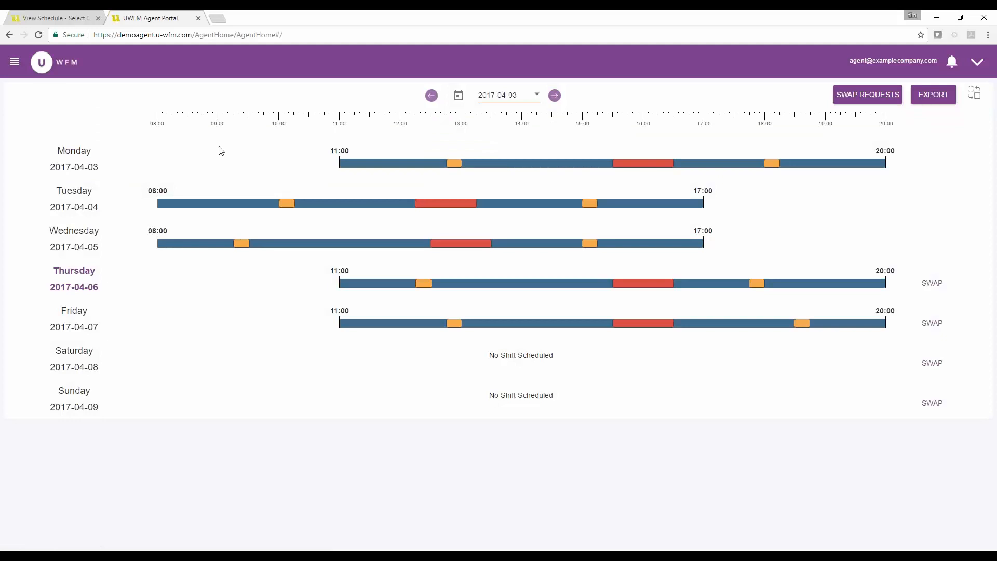
Review the available shift swaps for Friday 7 April in the agent portal
mouse_move(356, 165)
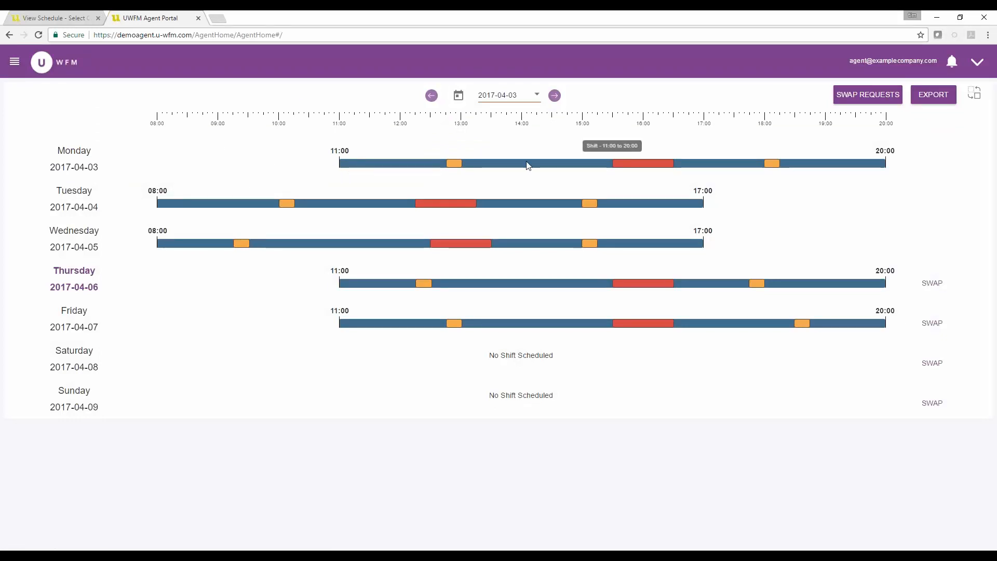
mouse_move(460, 168)
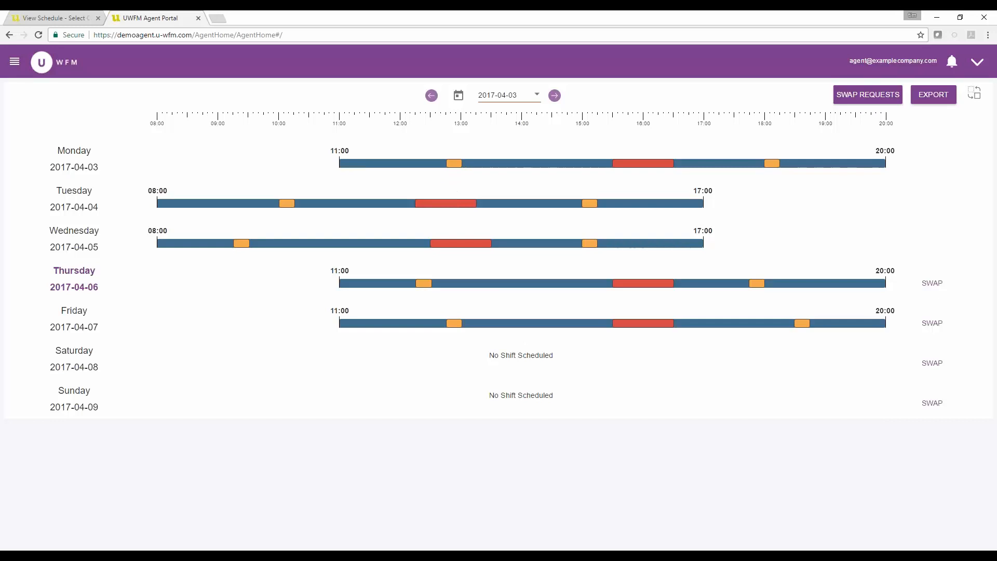
click(898, 94)
click(931, 324)
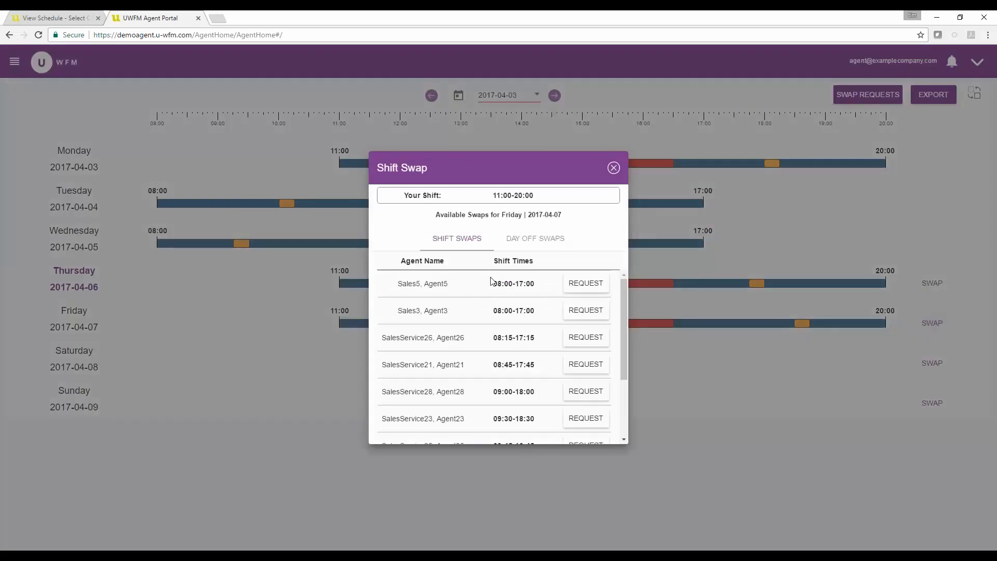
scroll(504, 291, down, 3)
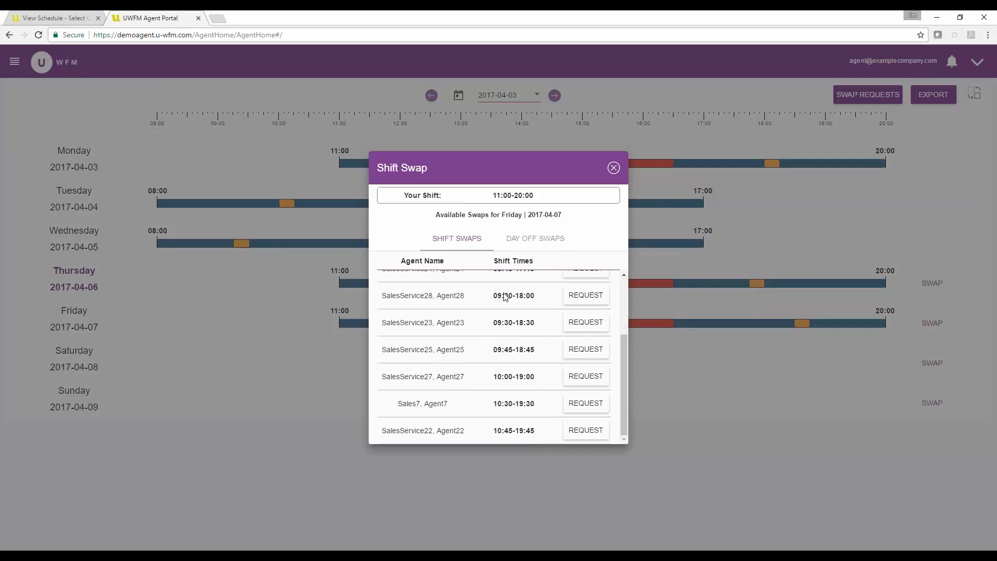
scroll(449, 365, up, 3)
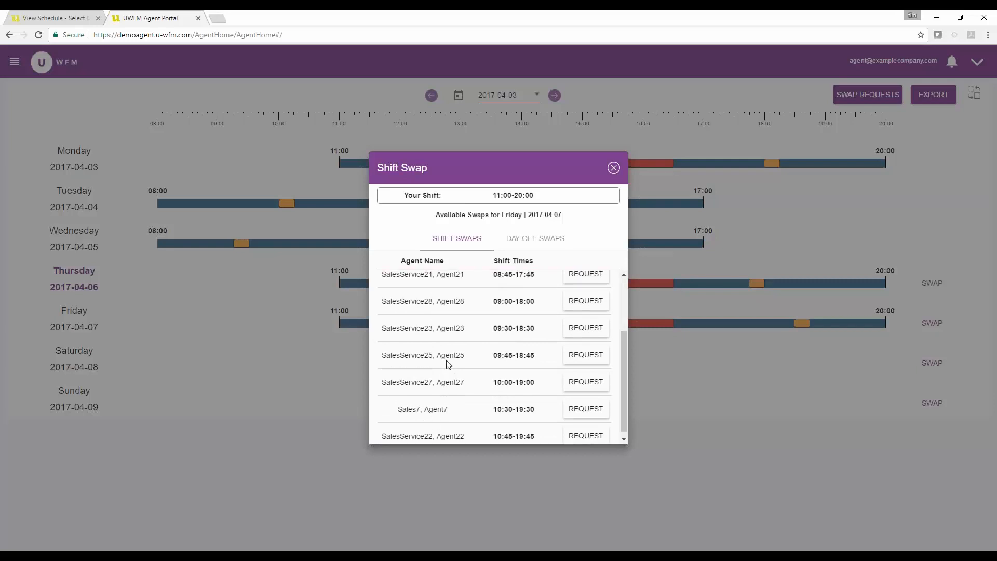
click(613, 168)
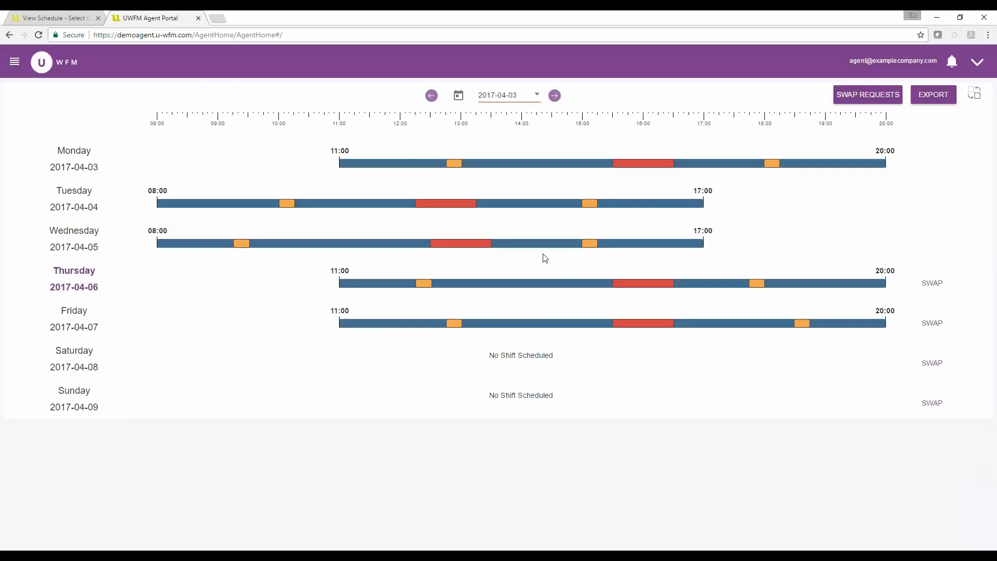
Open the team schedule overview from the agent portal menu
click(42, 63)
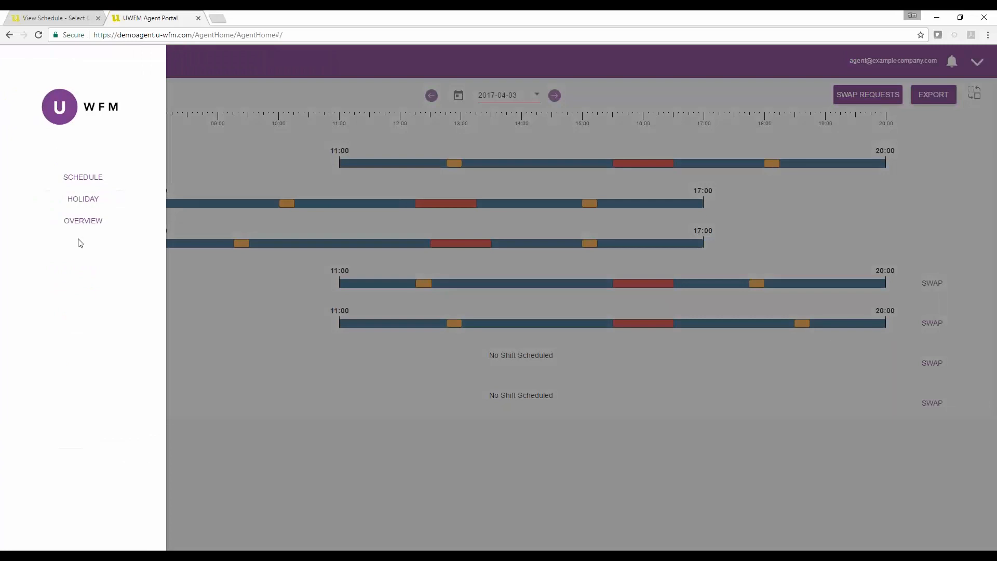
click(82, 222)
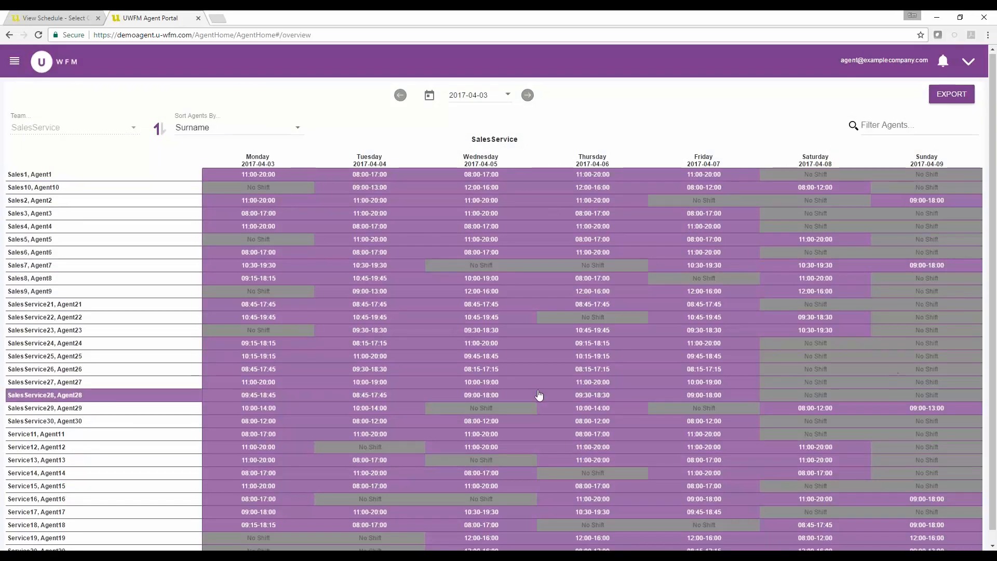
scroll(539, 395, down, 1)
scroll(538, 396, up, 1)
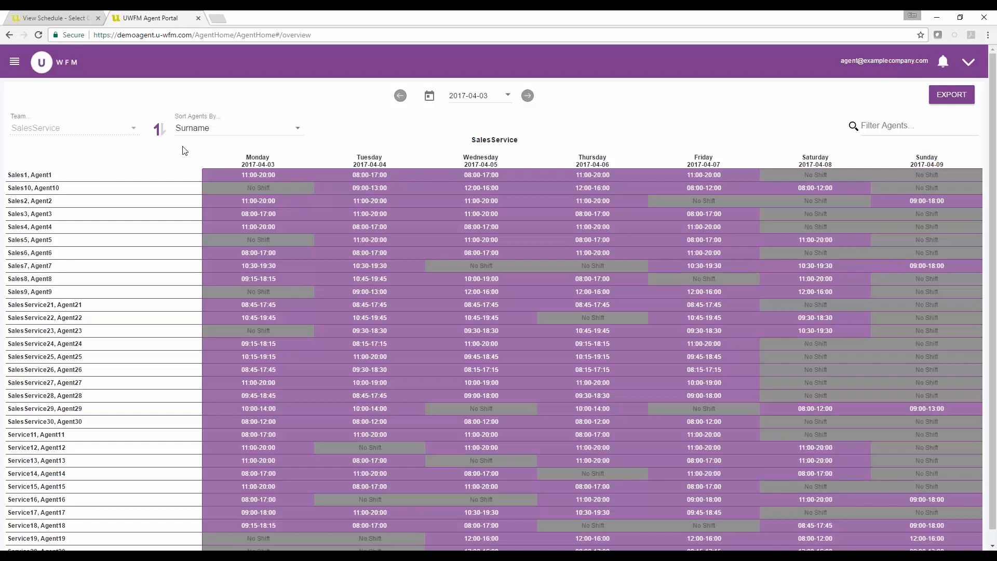
Switch to the admin tab, open Adherence Timelines and generate example adherence data
click(73, 20)
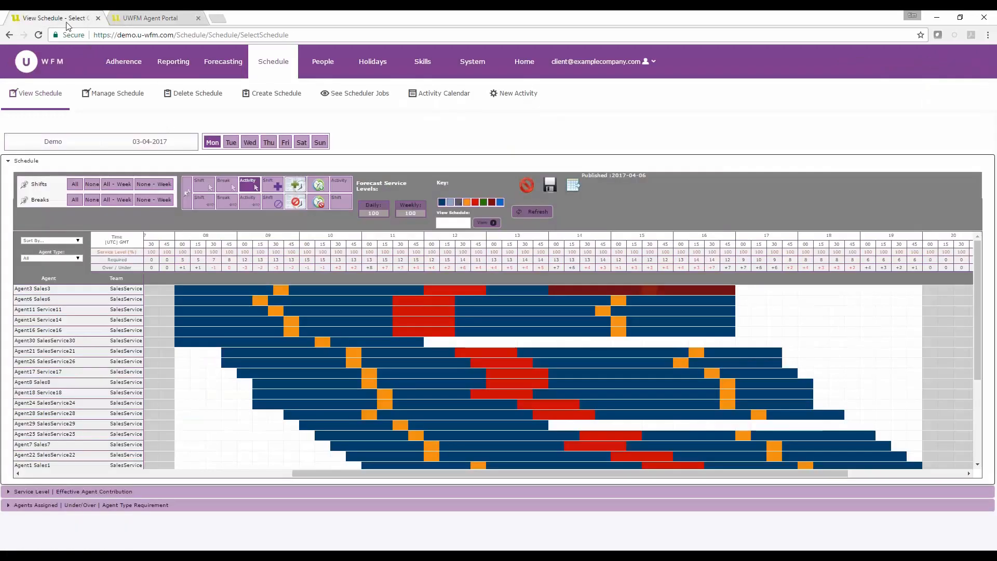
click(124, 69)
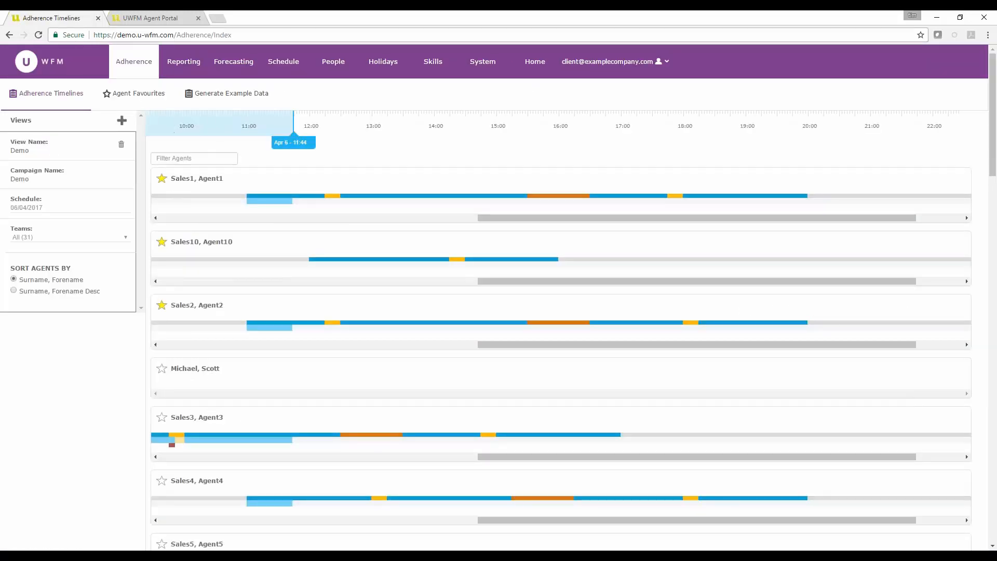
click(223, 94)
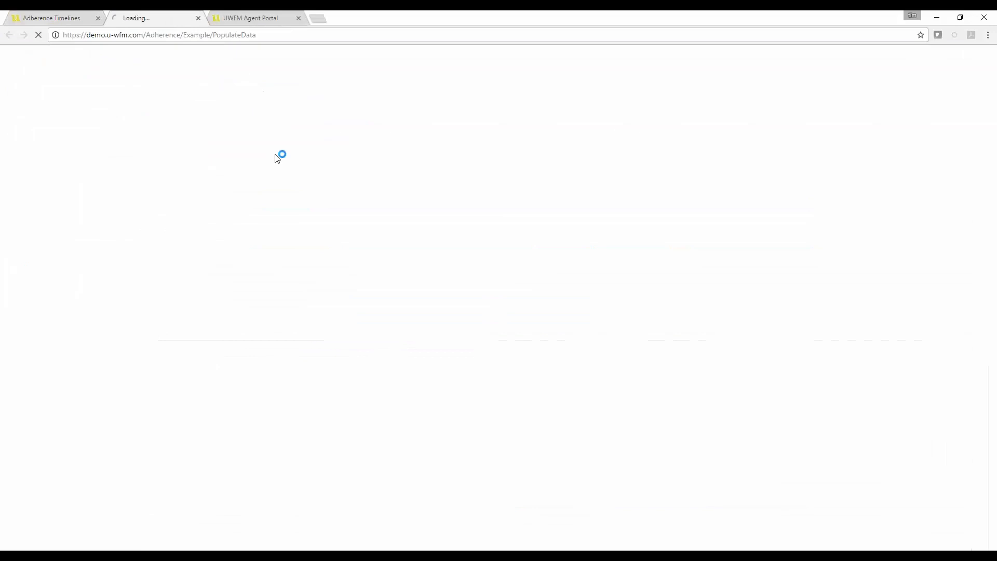
click(198, 18)
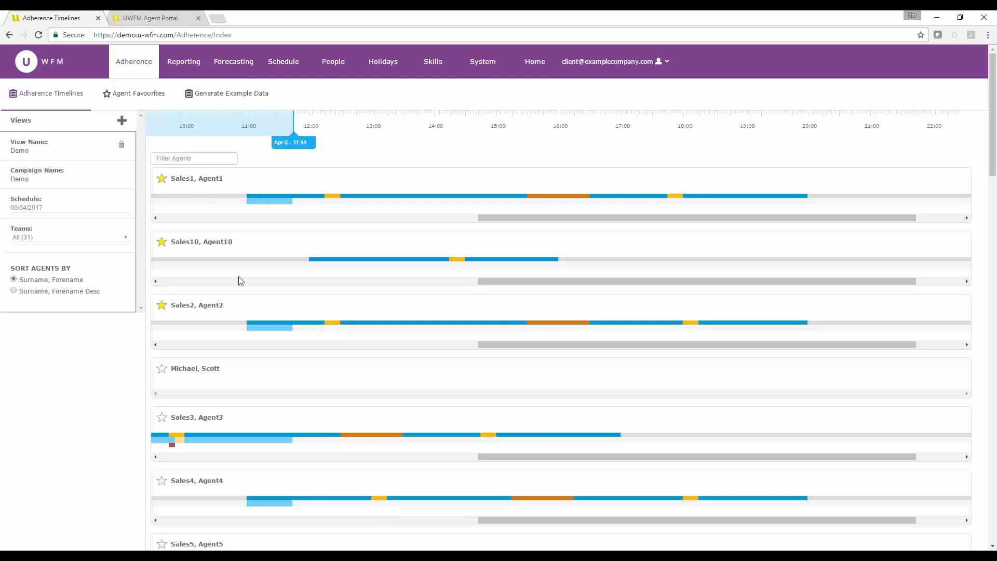
Examine the agents' adherence timelines
scroll(242, 281, down, 5)
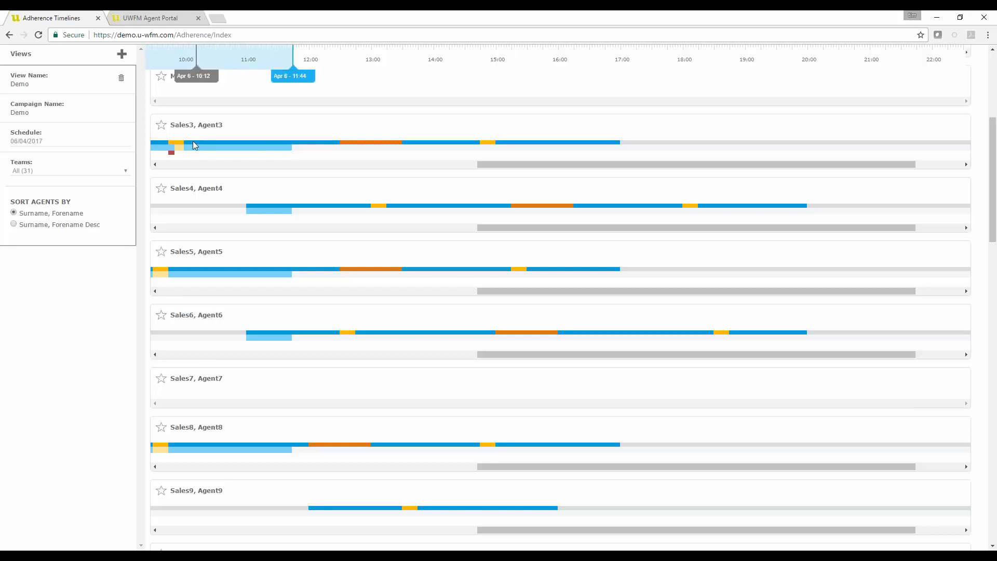
mouse_move(175, 146)
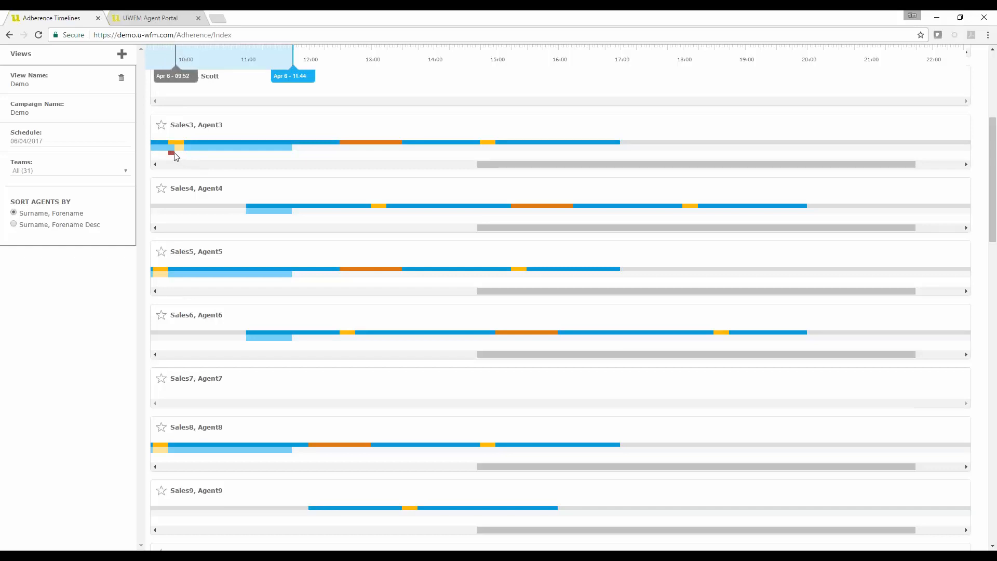
Open Sales3, Agent3's exception details and examine the activity detail of each exception period
click(239, 131)
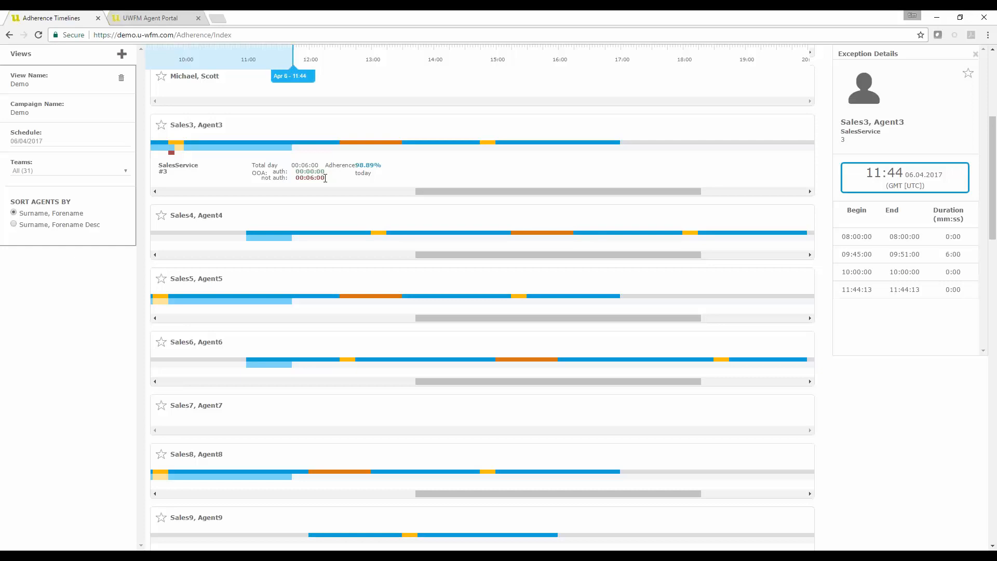
click(319, 179)
drag(375, 167, 351, 163)
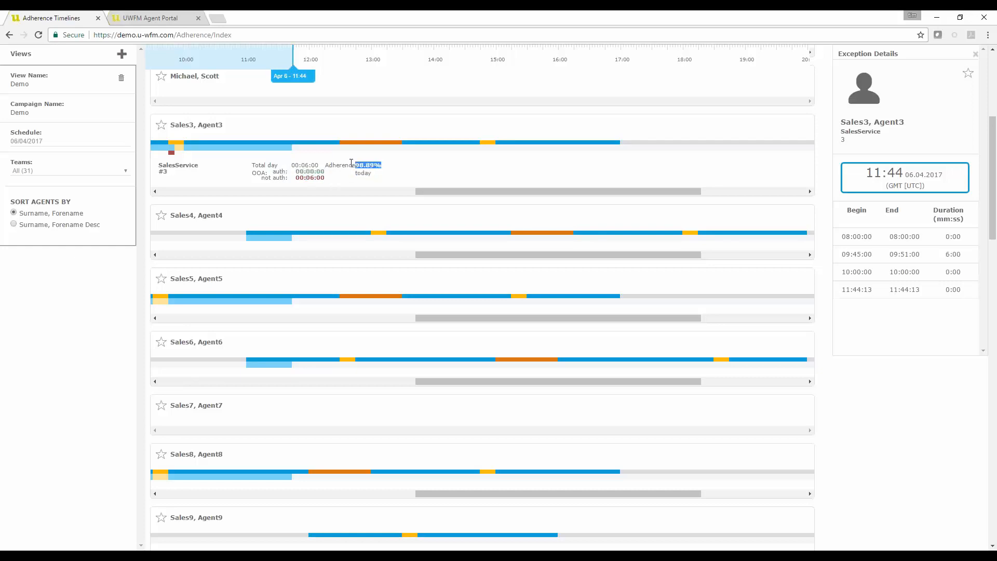
click(379, 182)
scroll(363, 185, up, 3)
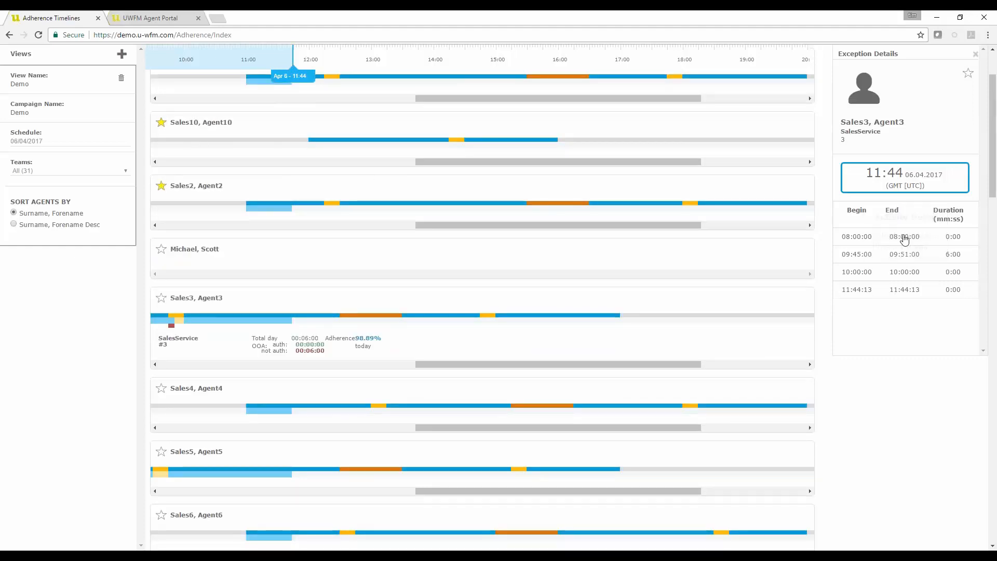
mouse_move(905, 245)
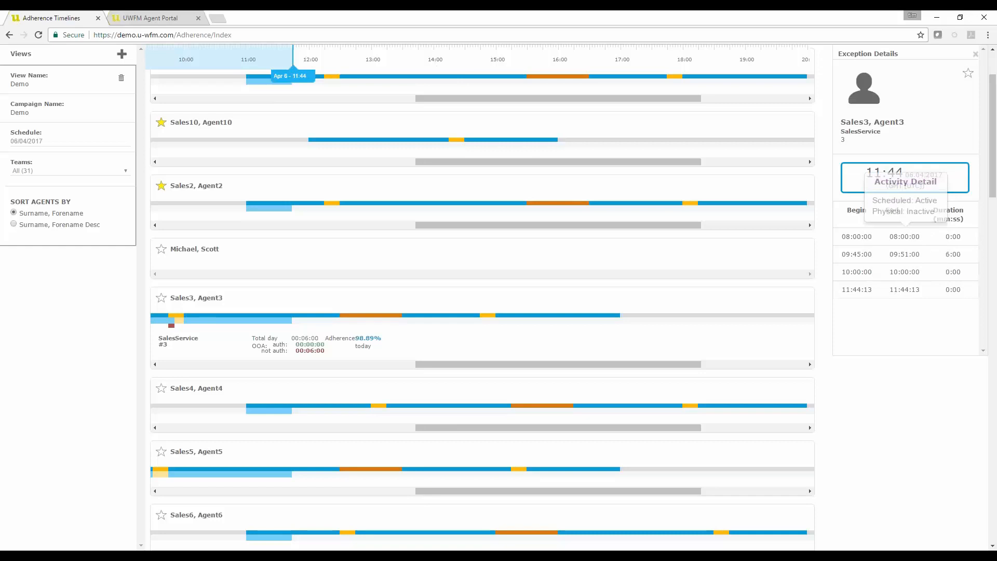
mouse_move(898, 295)
mouse_move(858, 269)
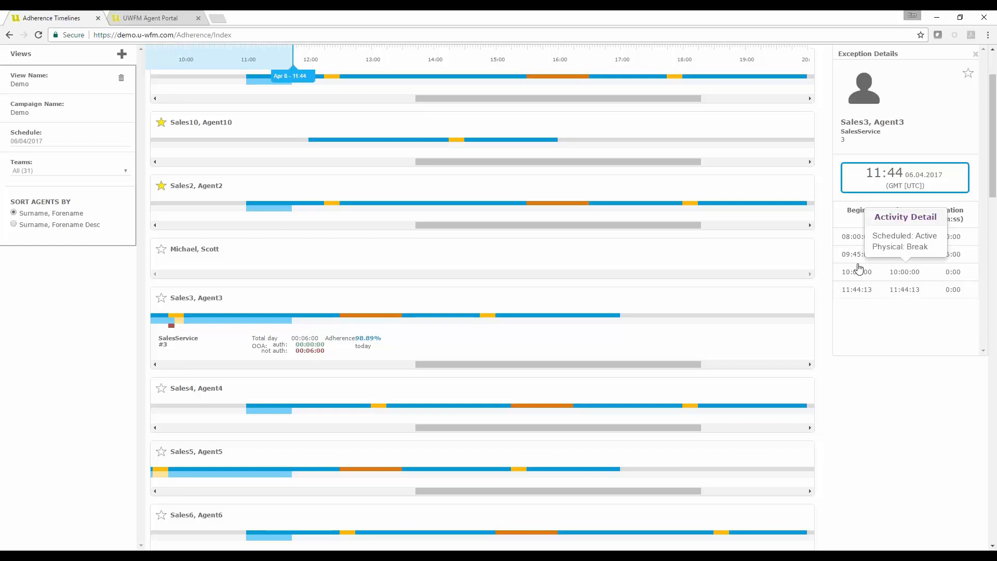
scroll(507, 252, up, 2)
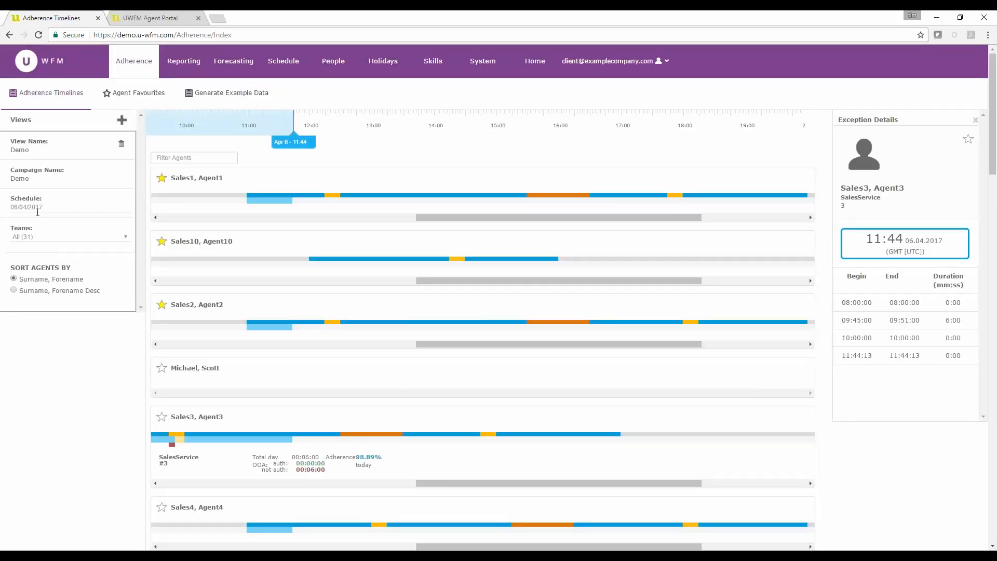
click(31, 207)
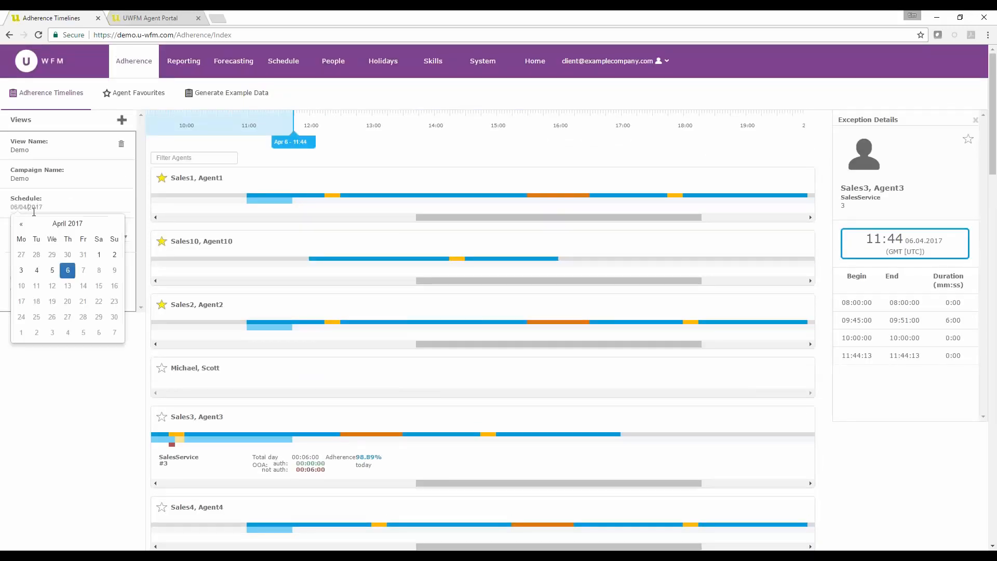
click(88, 447)
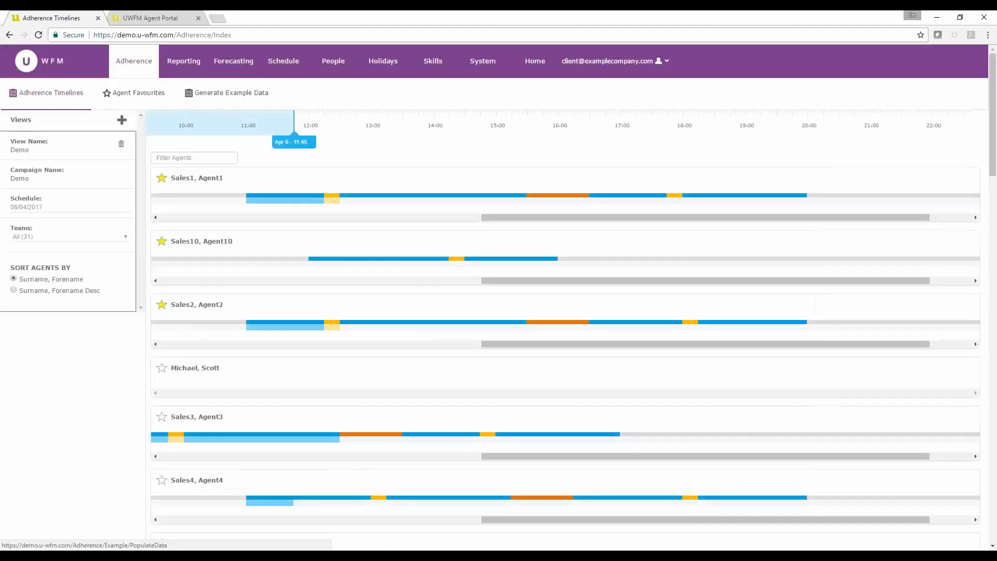
Run the Adherence report for agent Agent3 Sales3 over 2017-04-03 to 2017-04-09
click(185, 62)
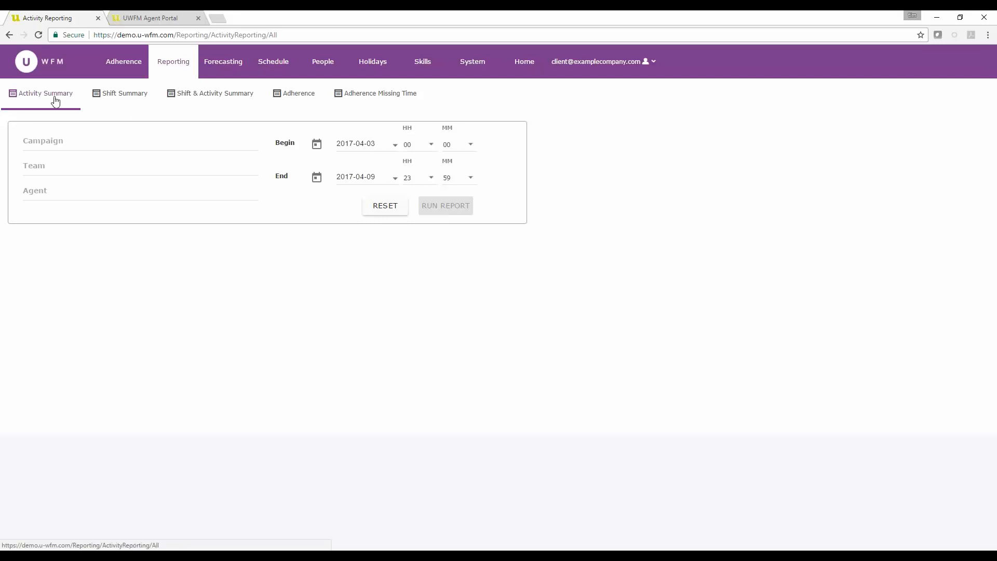
click(301, 98)
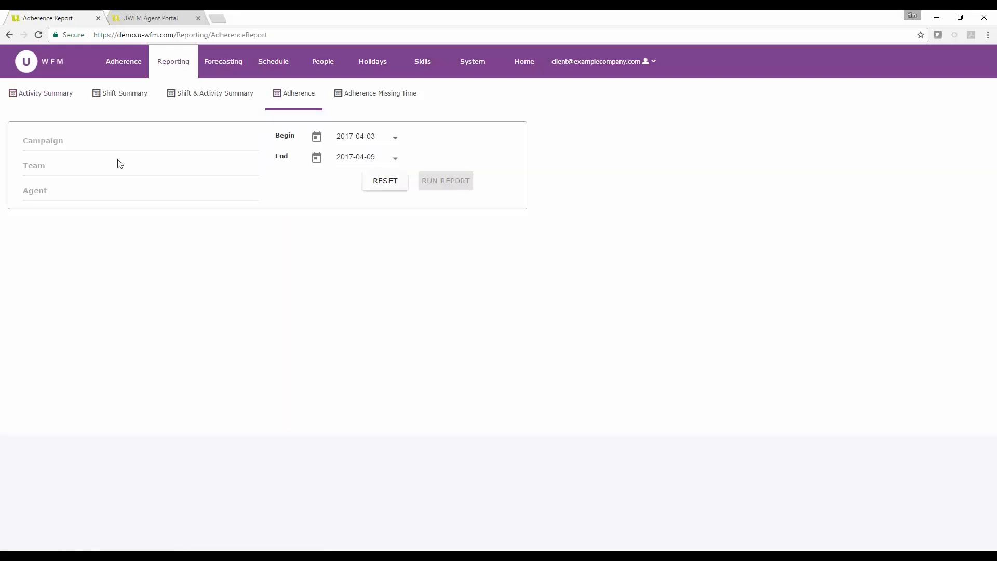
click(84, 140)
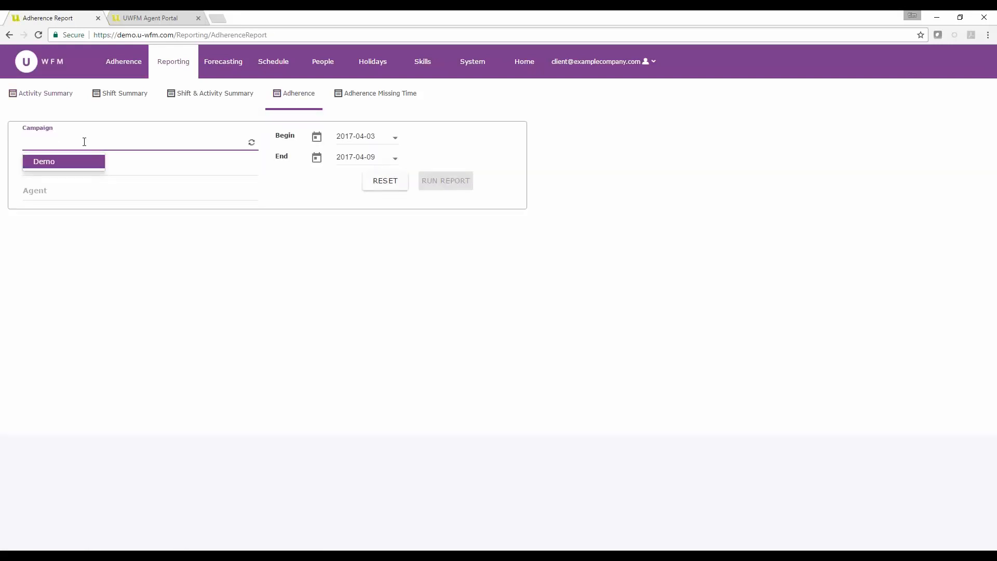
key(BackSpace)
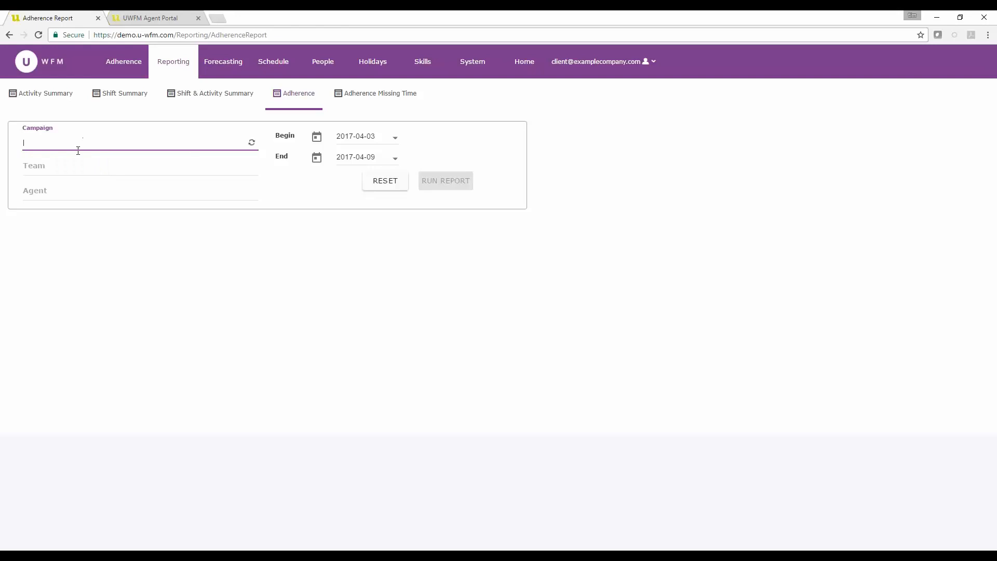
click(48, 192)
text(3)
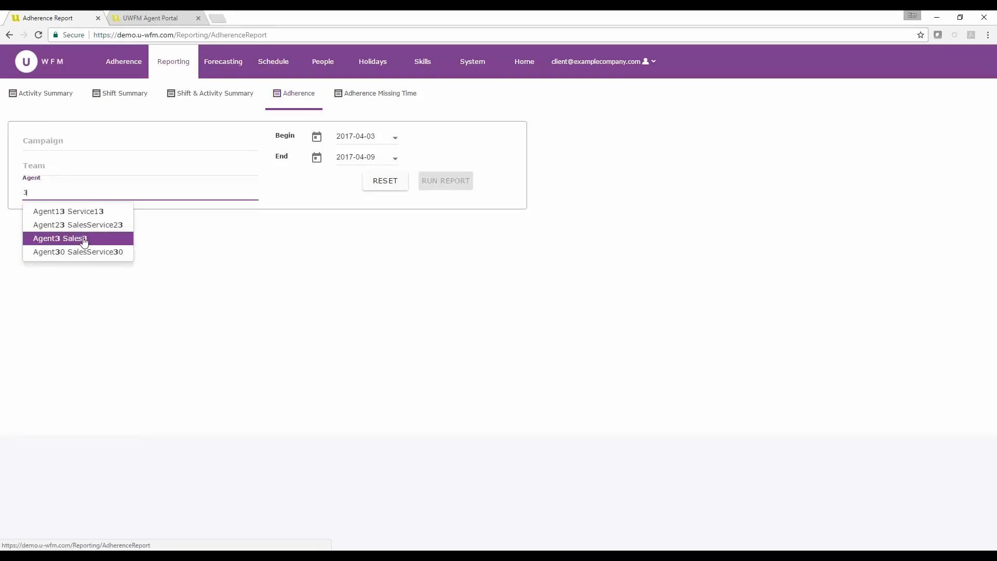
click(83, 238)
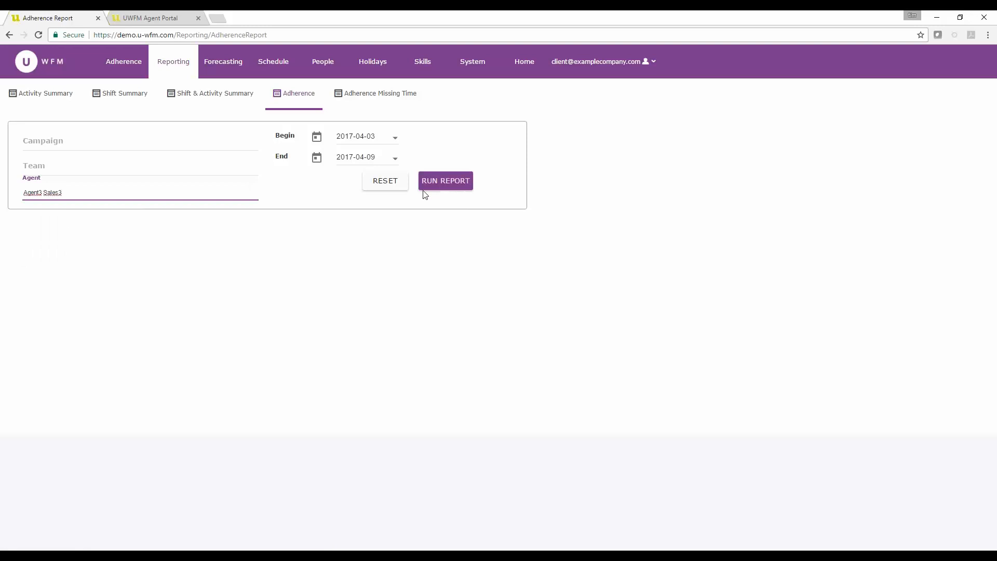
click(441, 186)
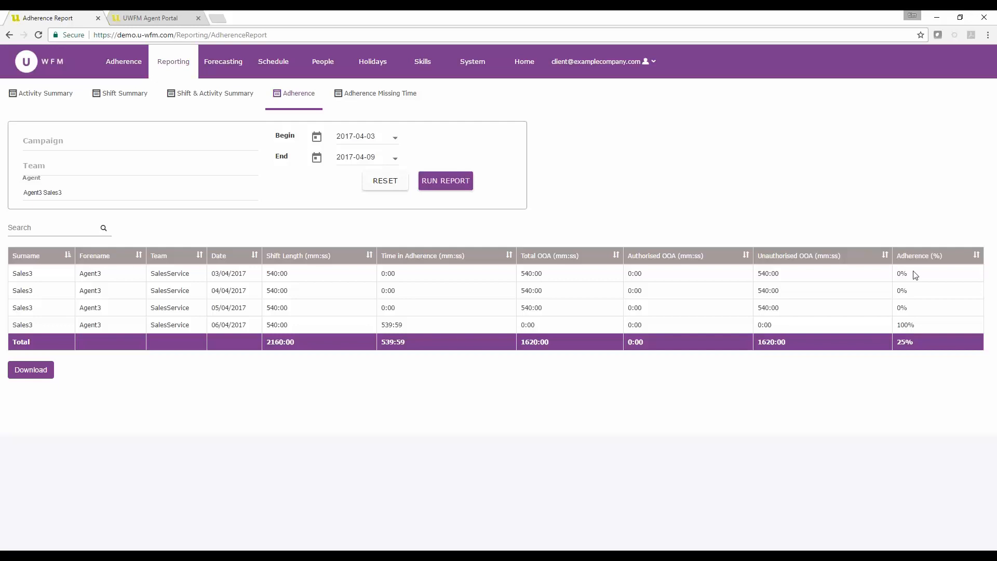
Download the adherence report as a CSV file, open it in Excel to view it, then close Excel
click(40, 377)
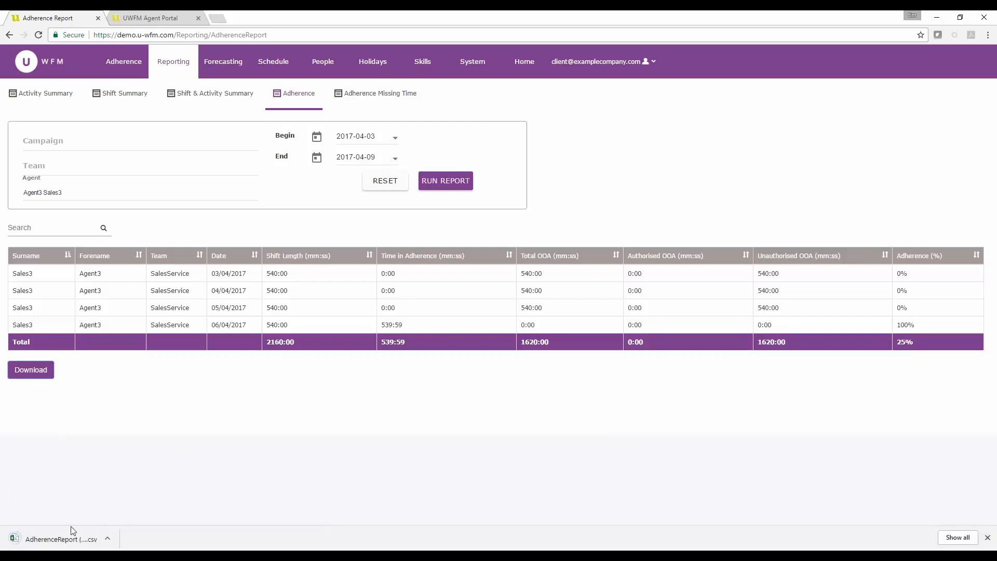
click(64, 533)
drag(0, 57, 420, 67)
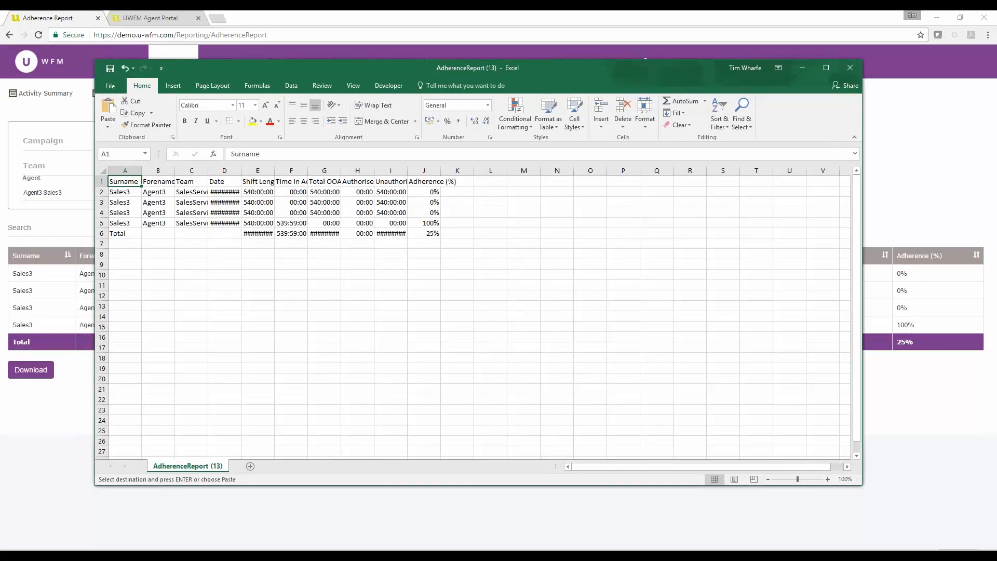
click(850, 68)
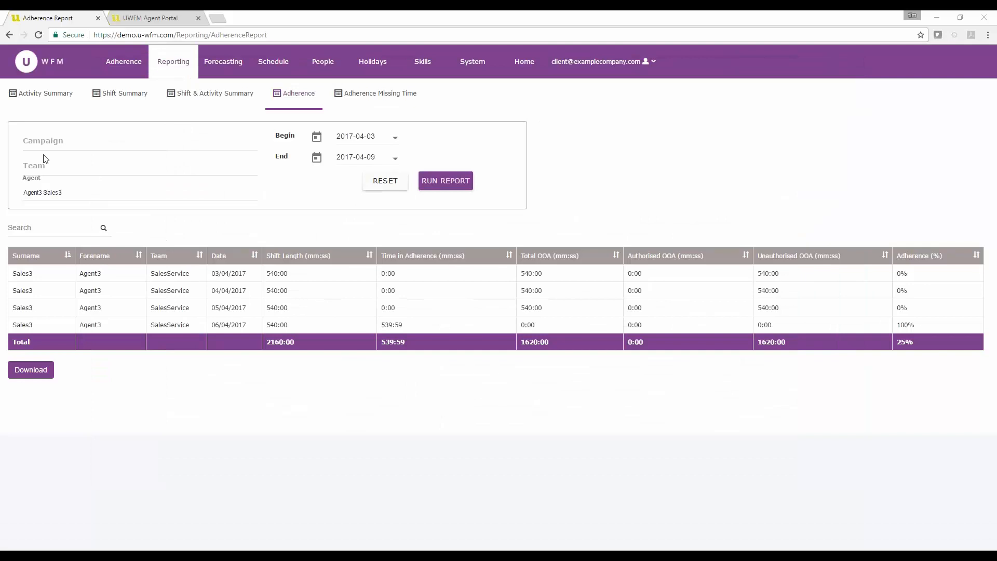